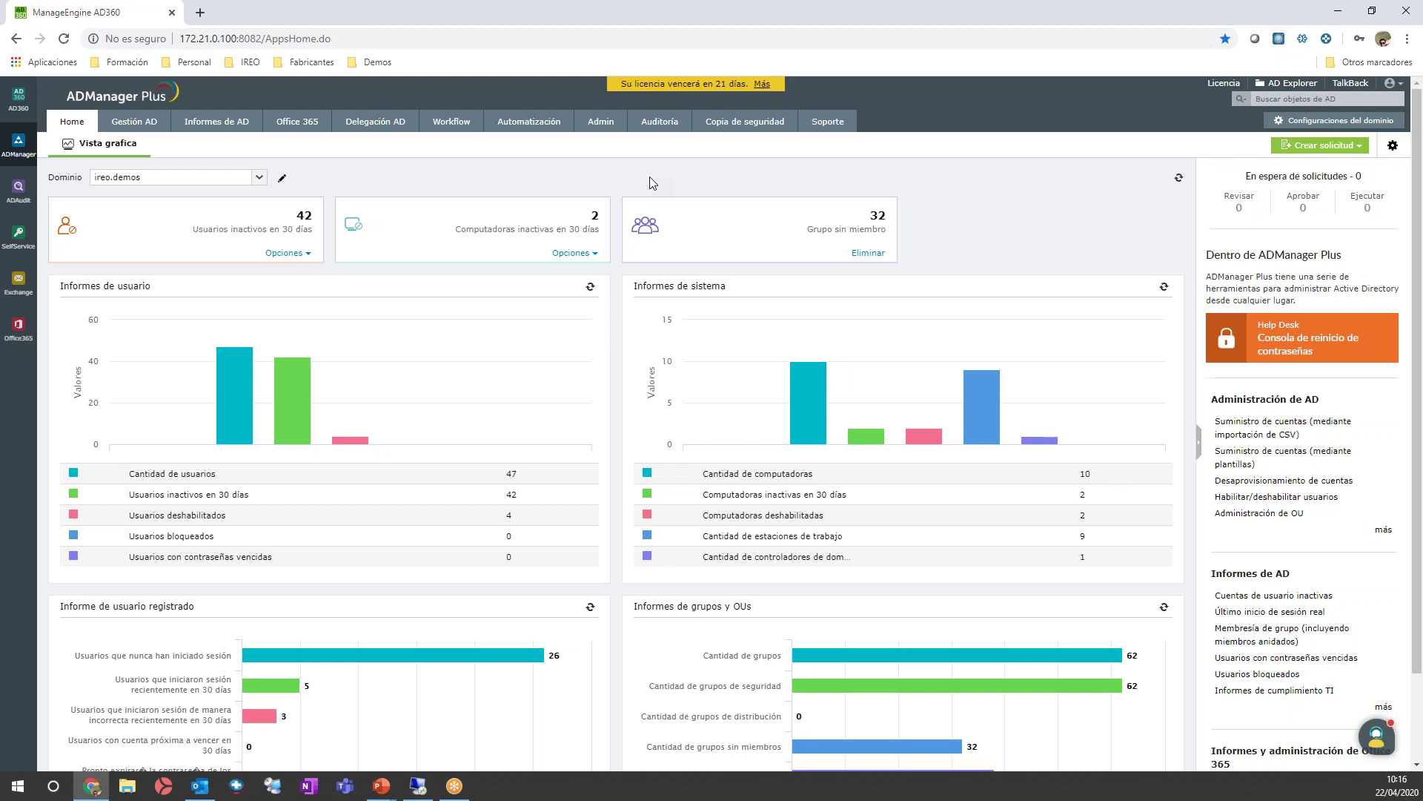
- Sign back in with the prefilled credentials, open the Usuarios inactivos report and look through its user list
click(224, 130)
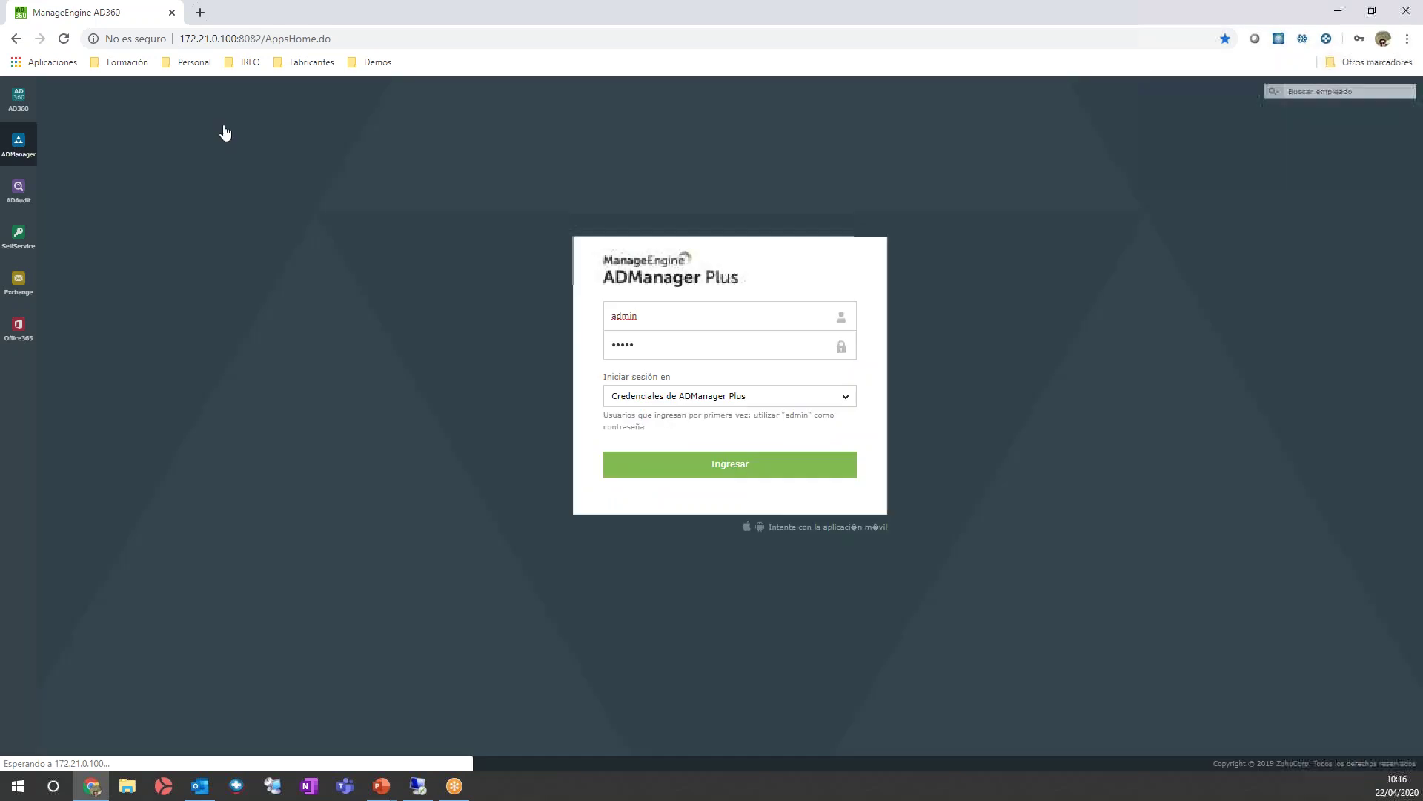
click(746, 458)
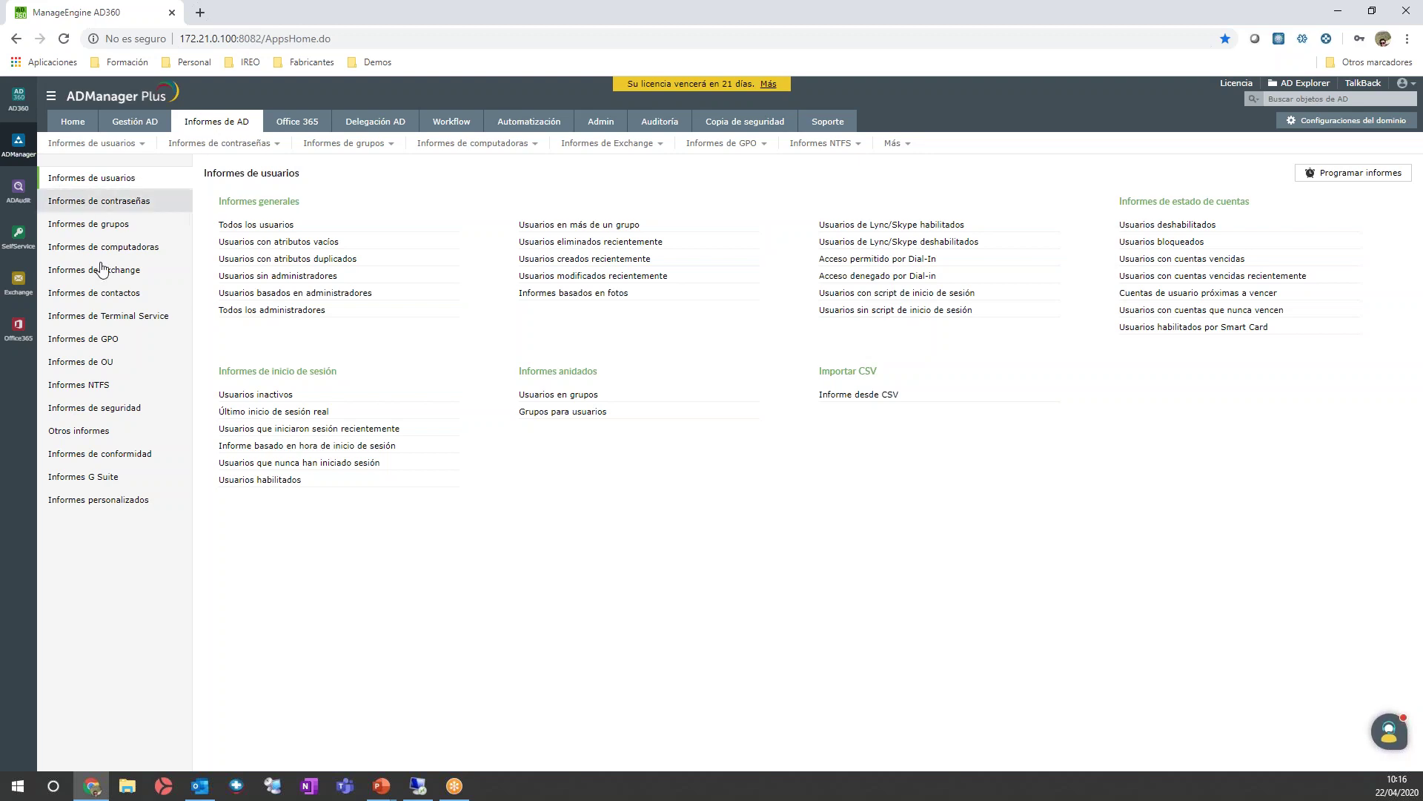
click(263, 394)
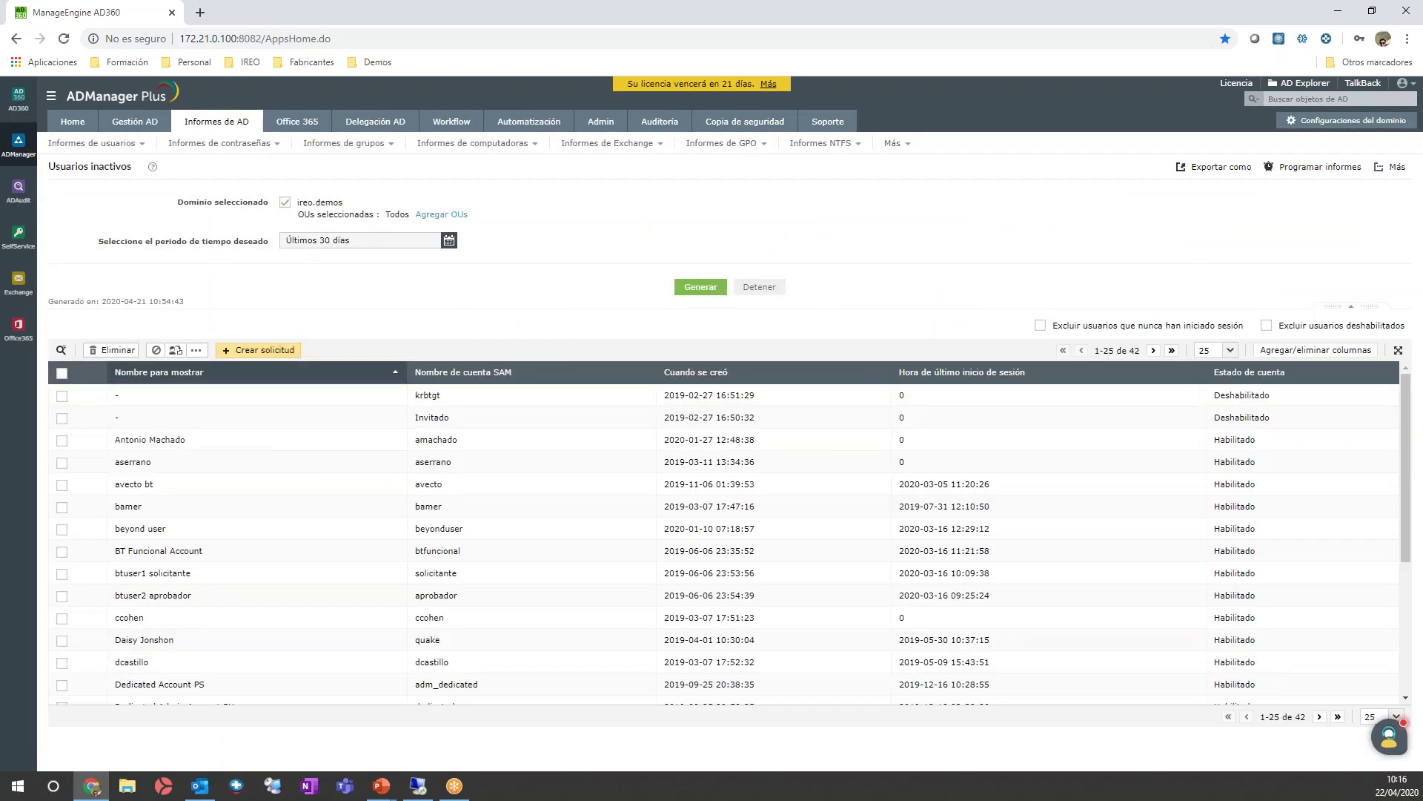
scroll(346, 604, down, 3)
scroll(345, 601, up, 3)
scroll(344, 601, down, 3)
scroll(345, 601, up, 3)
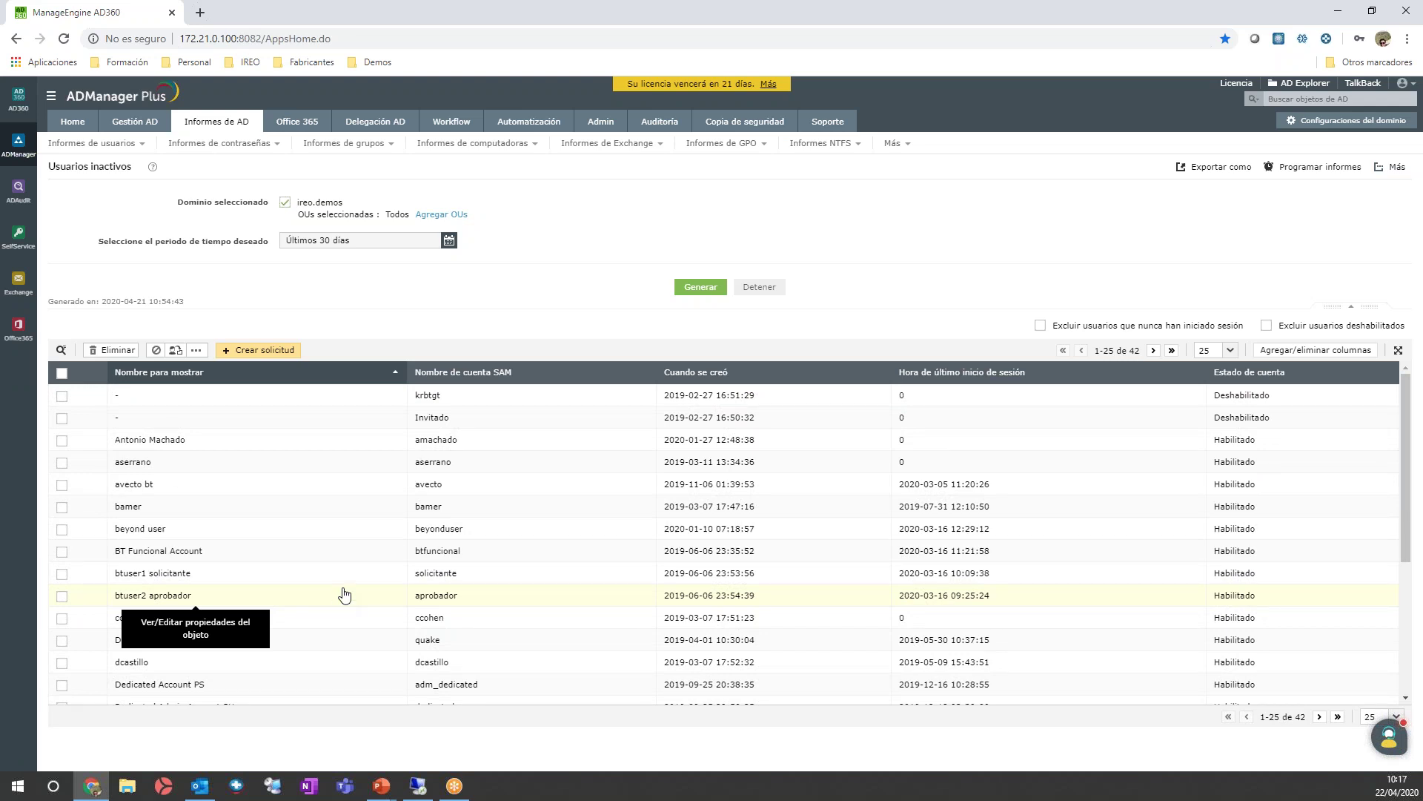
- Return to the AD reports overview and examine the password and group report categories
mouse_move(222, 142)
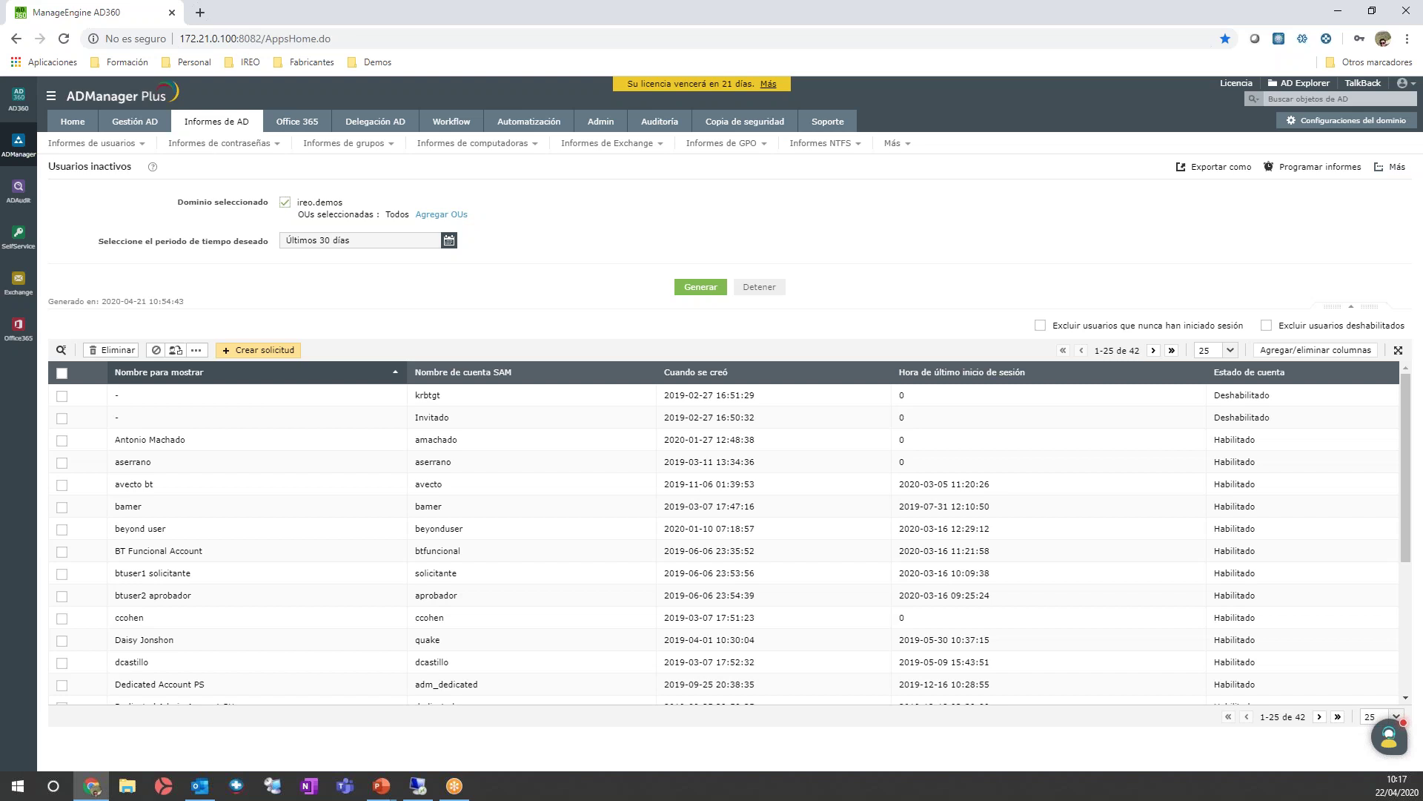
click(212, 123)
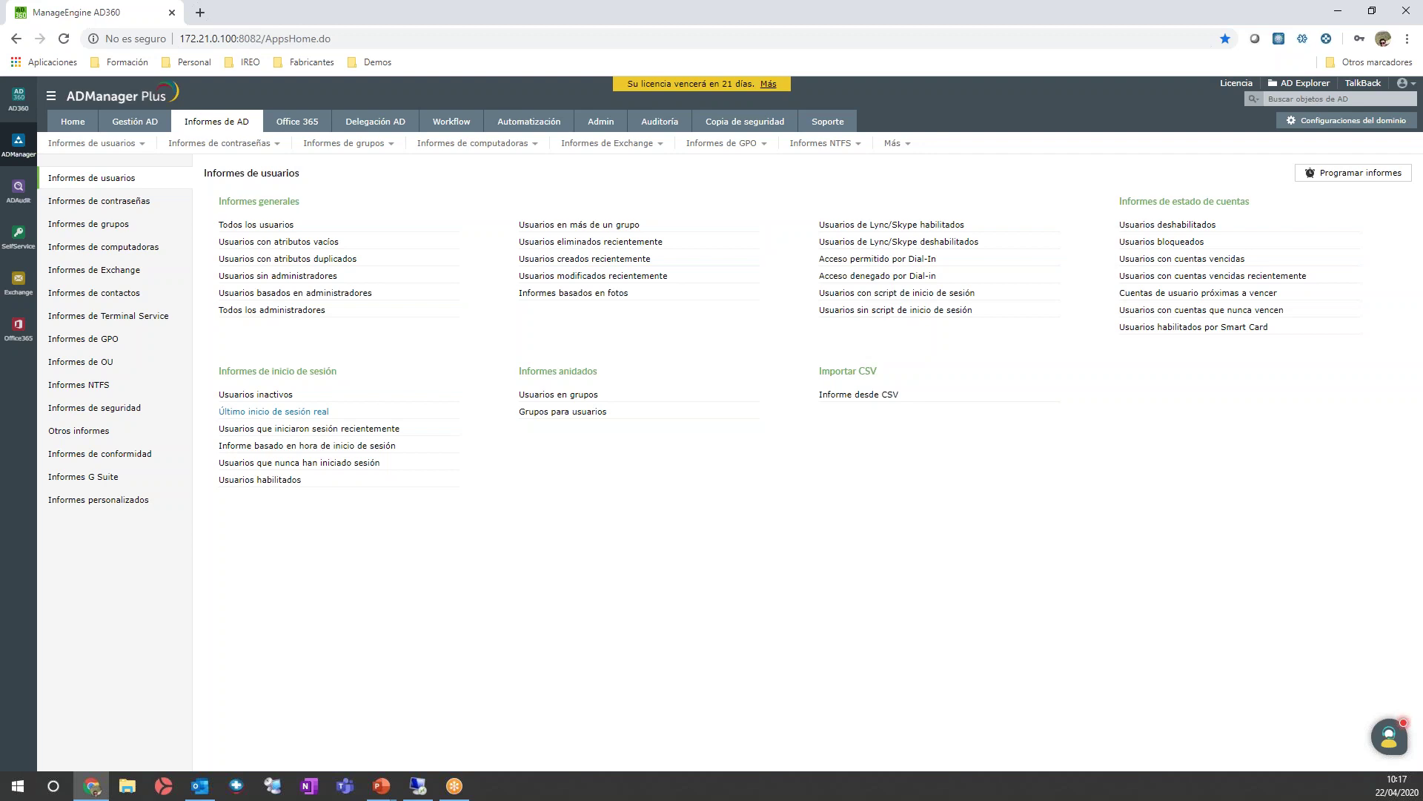
click(154, 211)
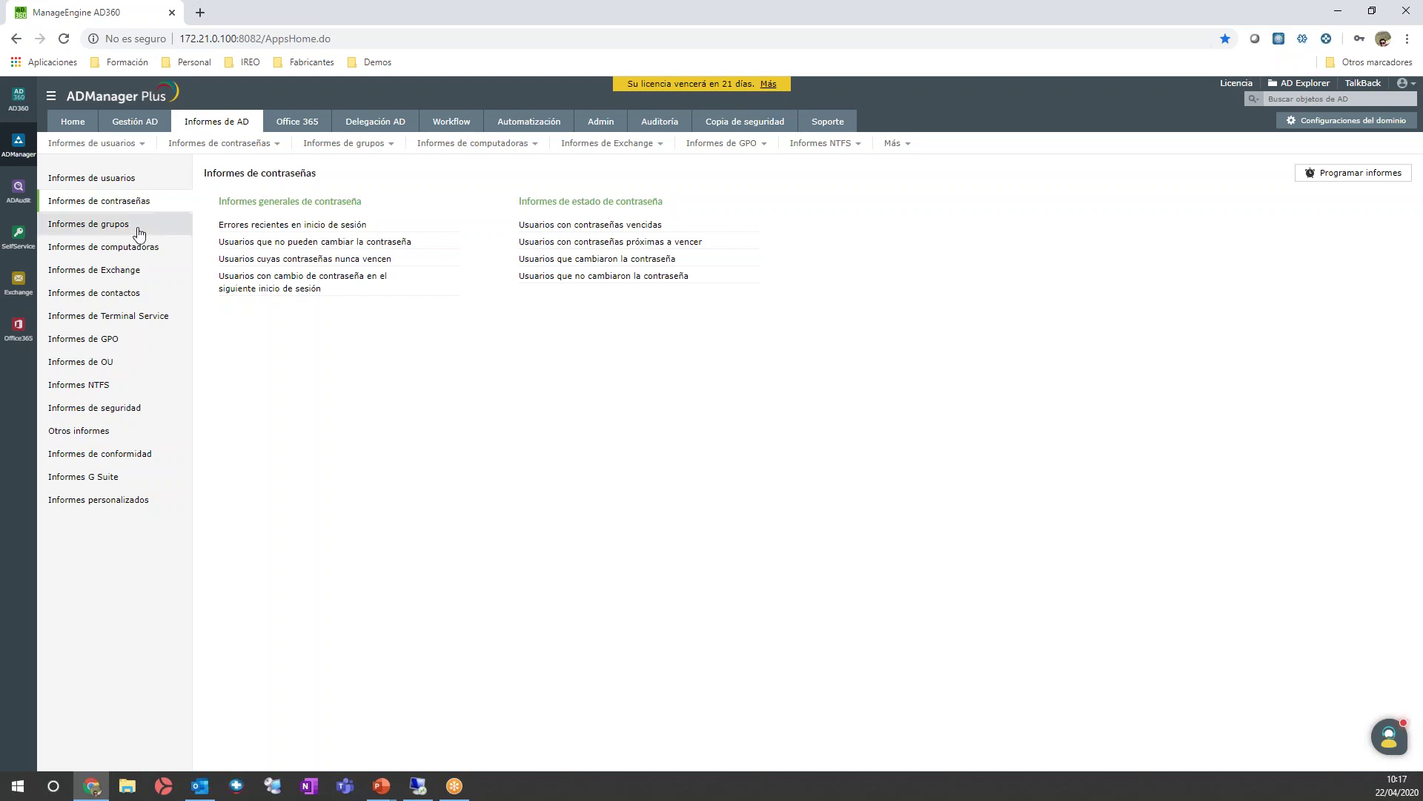
click(139, 225)
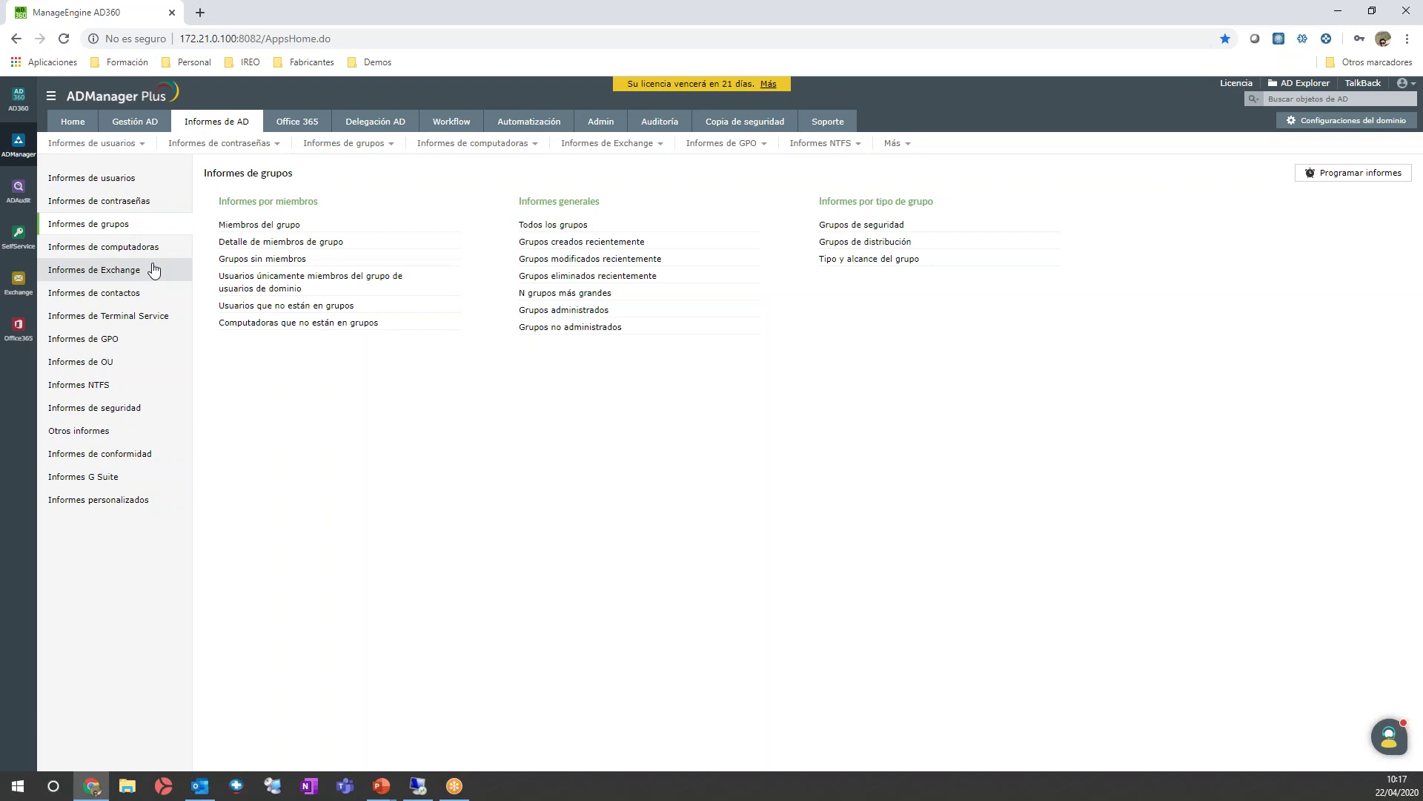
- Open the NTFS report Permisos para carpetas and choose the \\ad360\Compartido share as its shared resource path
click(106, 386)
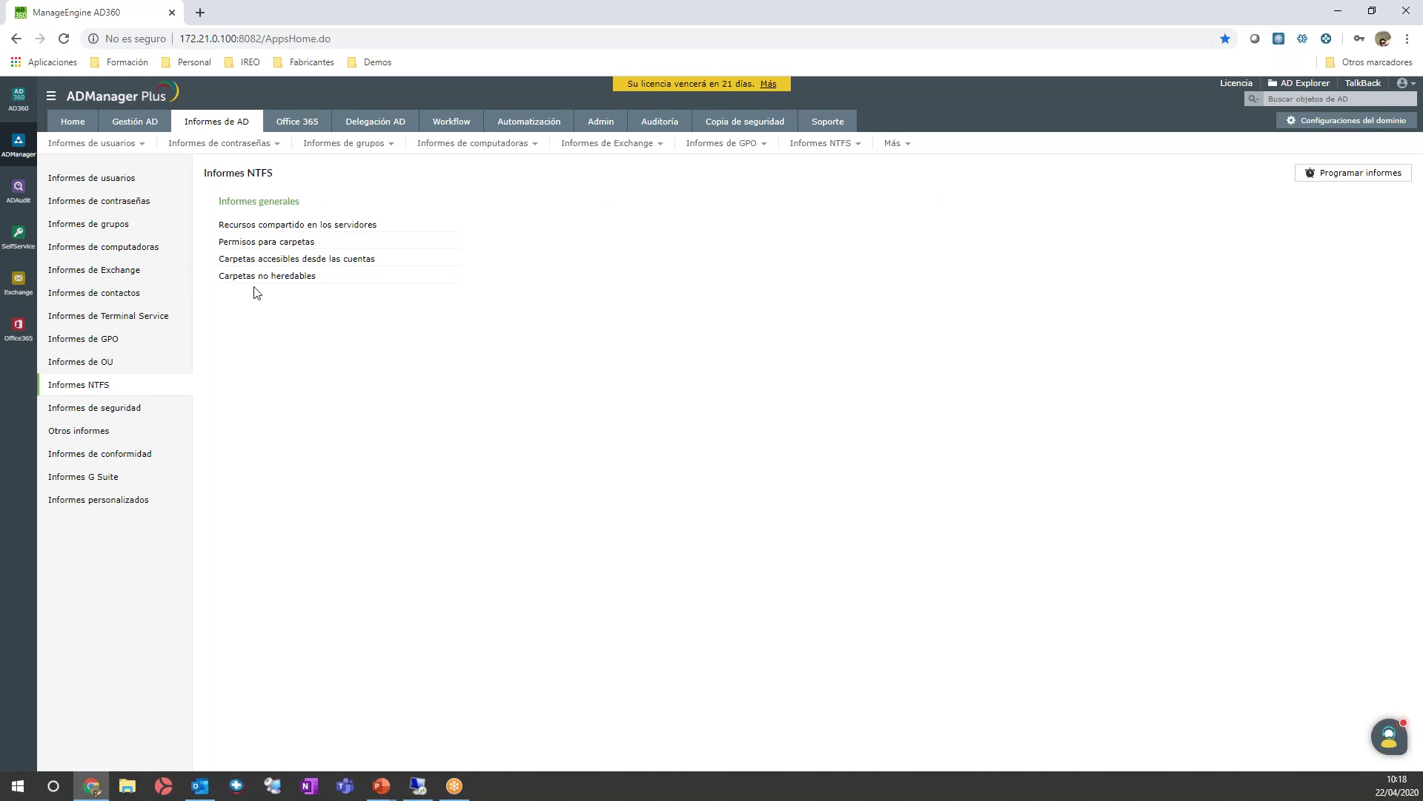
click(290, 245)
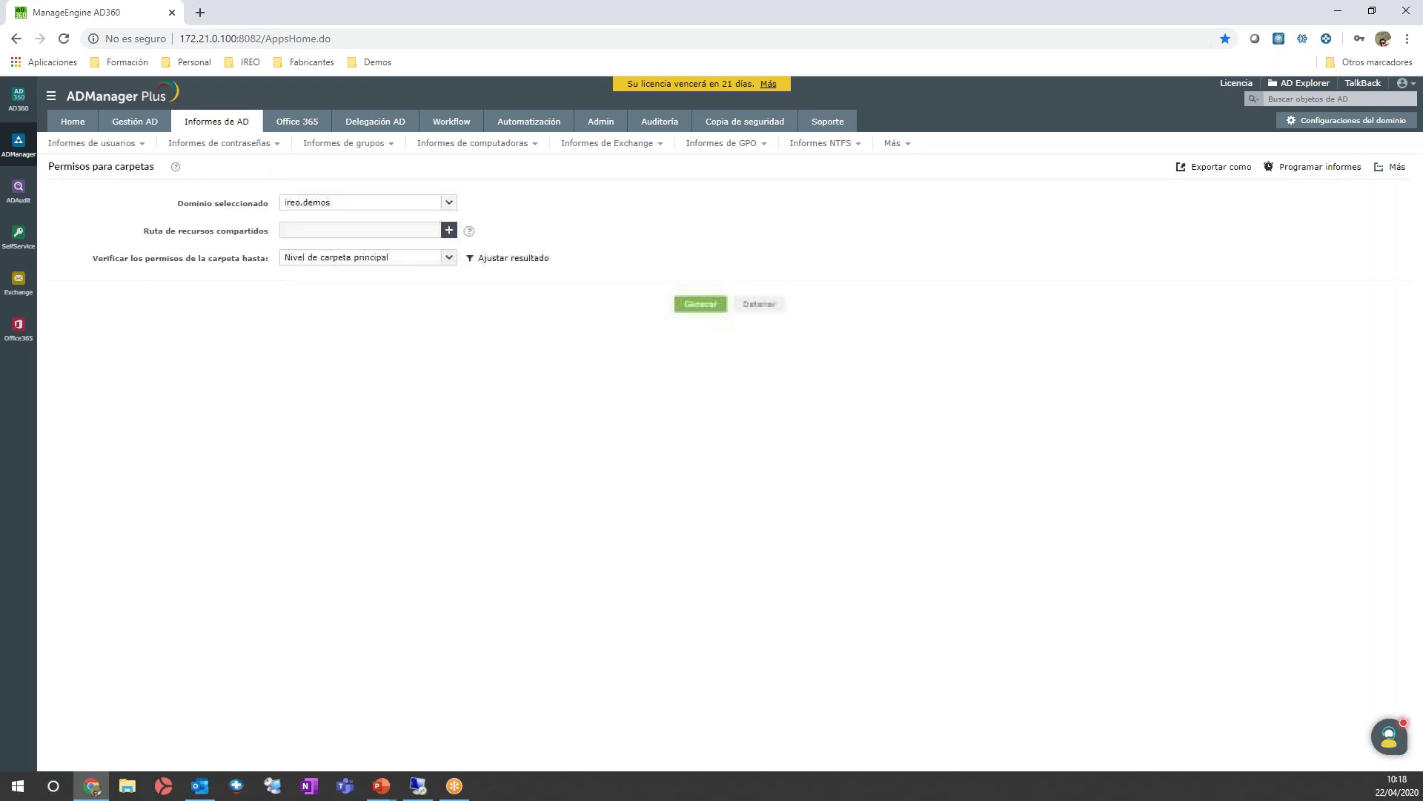
click(450, 231)
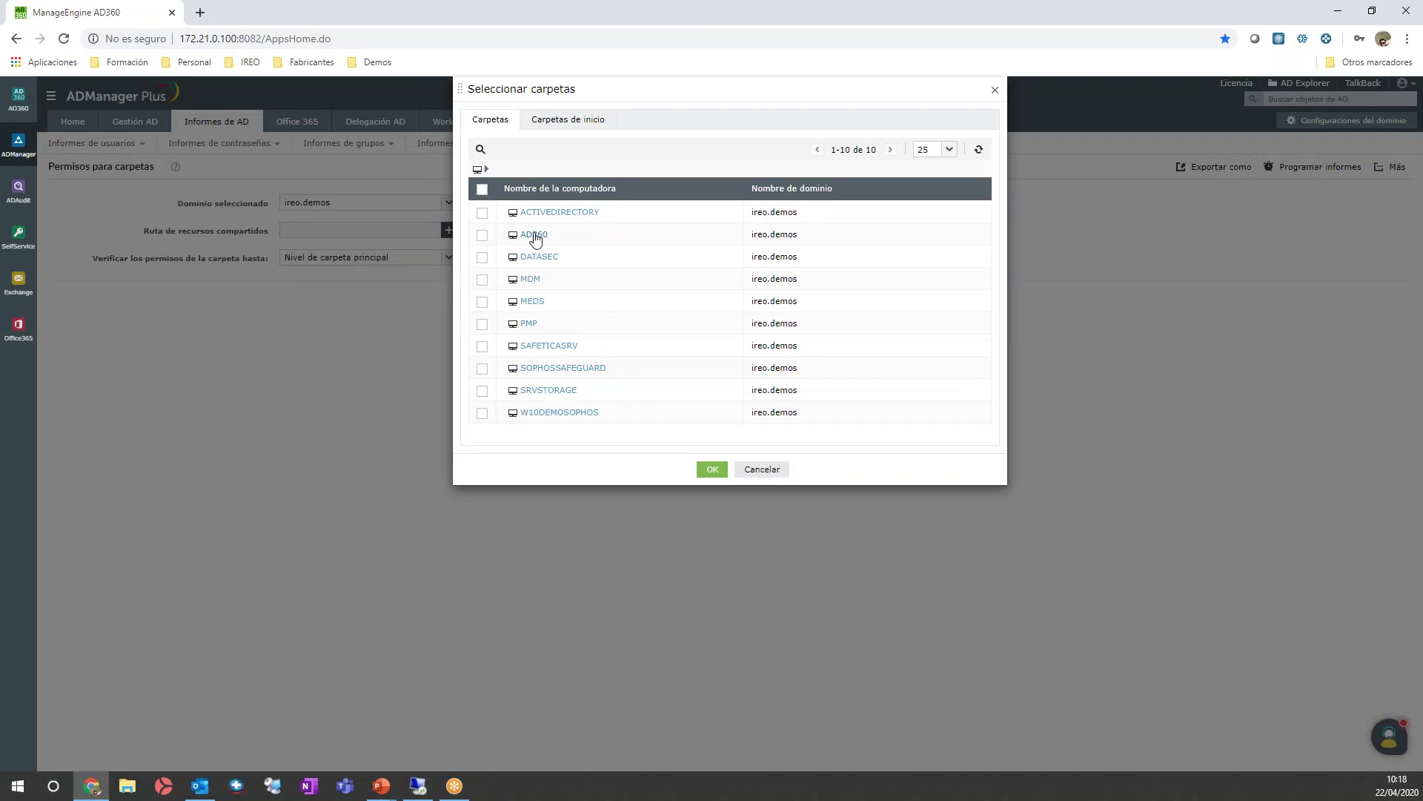
drag(559, 236, 520, 235)
click(562, 238)
click(482, 235)
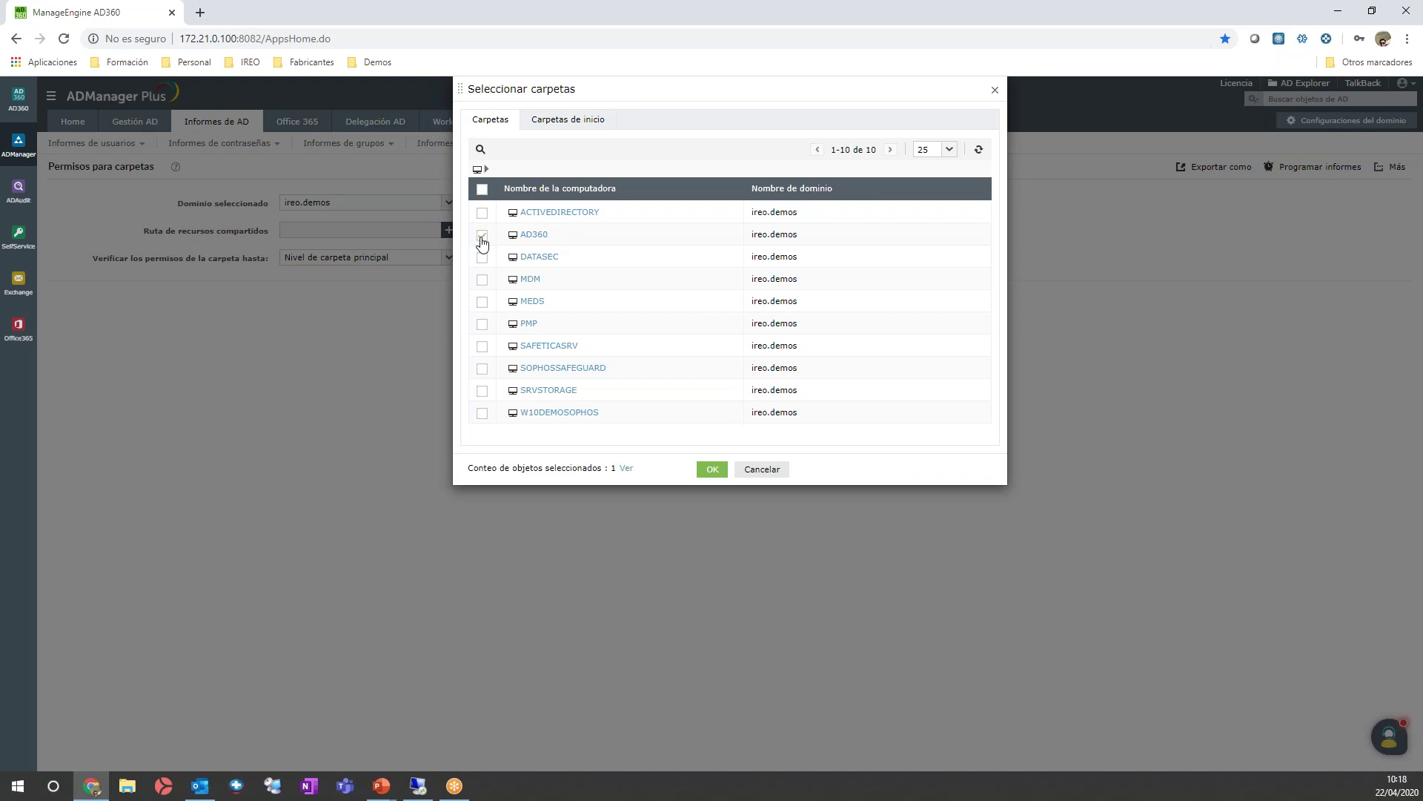
click(481, 235)
click(534, 234)
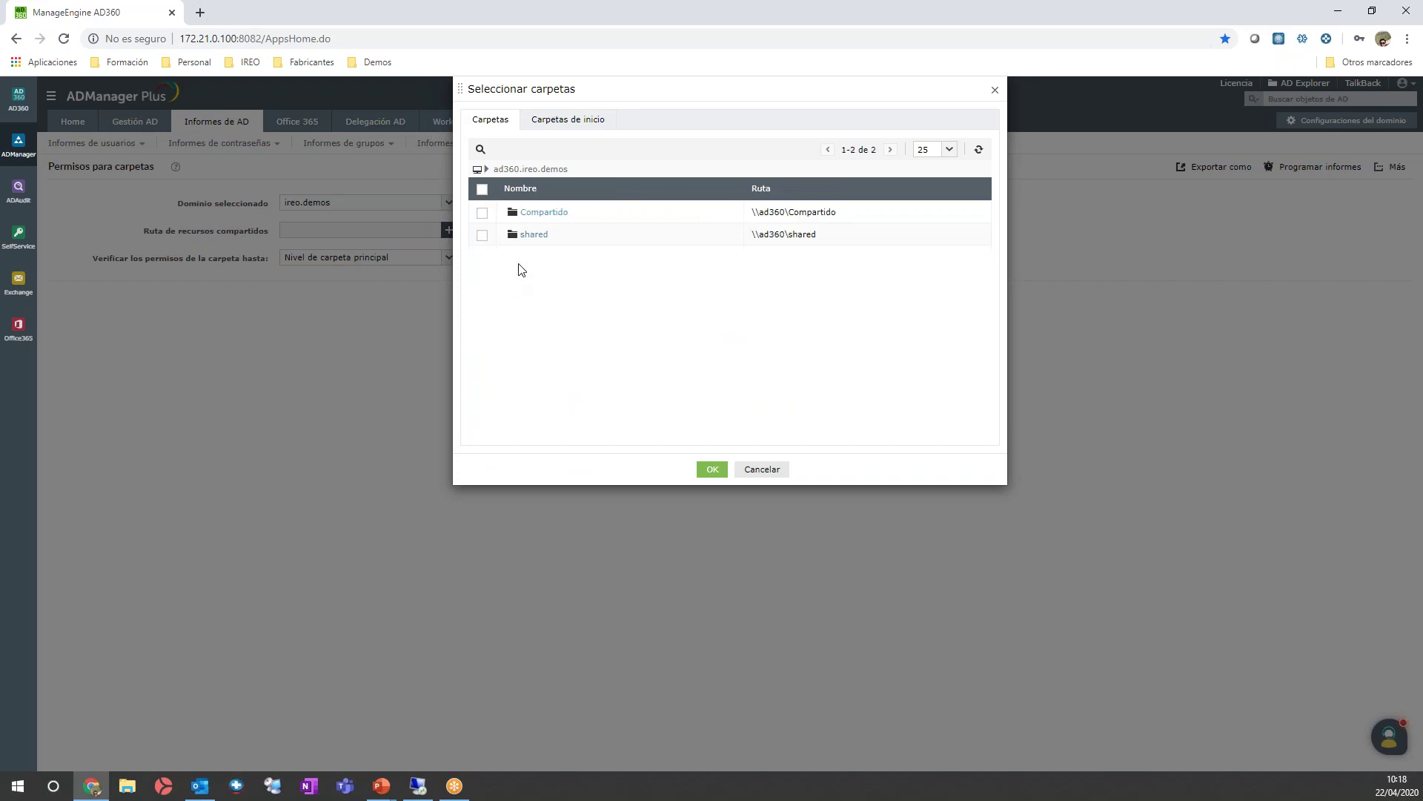
click(482, 213)
click(710, 469)
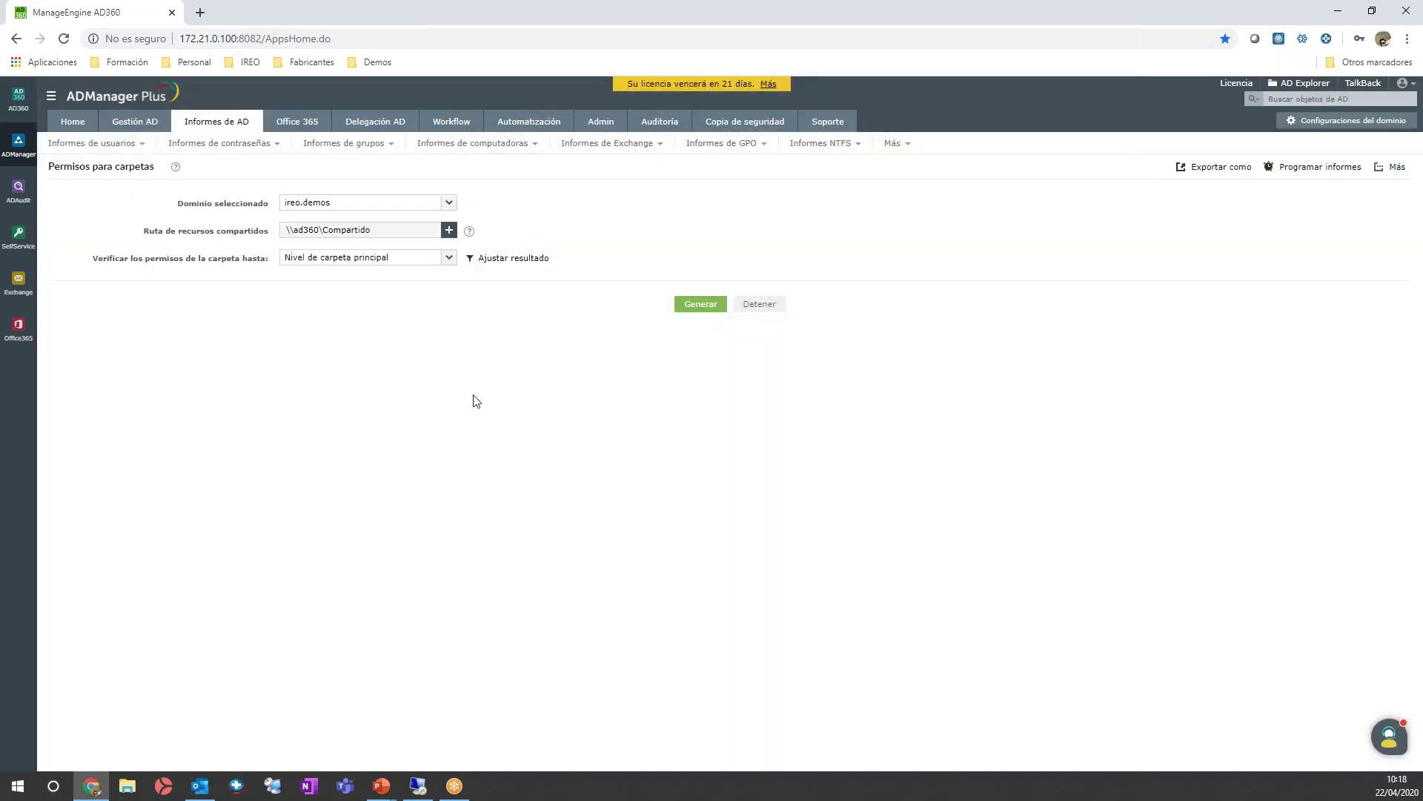
- Generate the folder permissions report with the check depth set to Nivel de carpeta principal
click(448, 257)
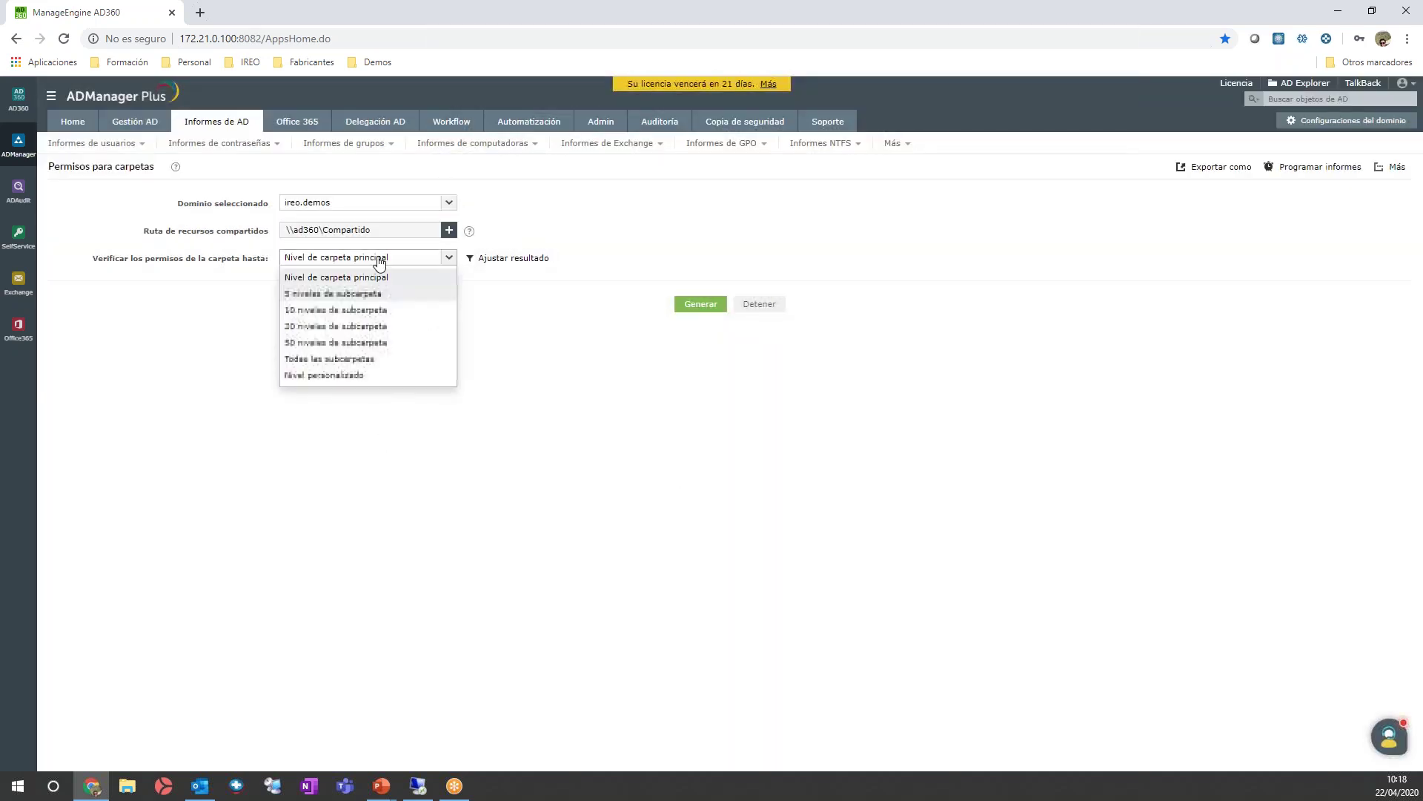
click(367, 277)
click(701, 304)
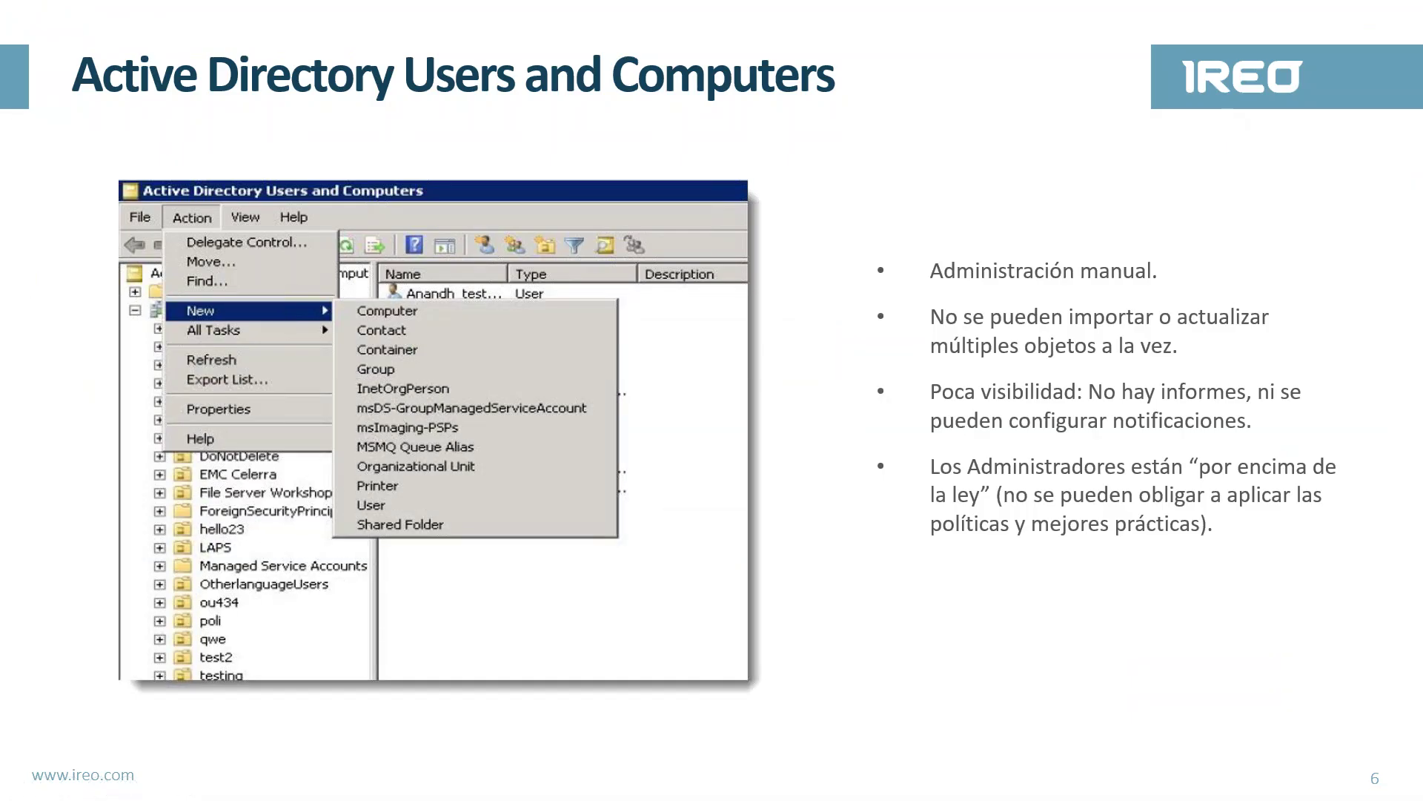
key(Right)
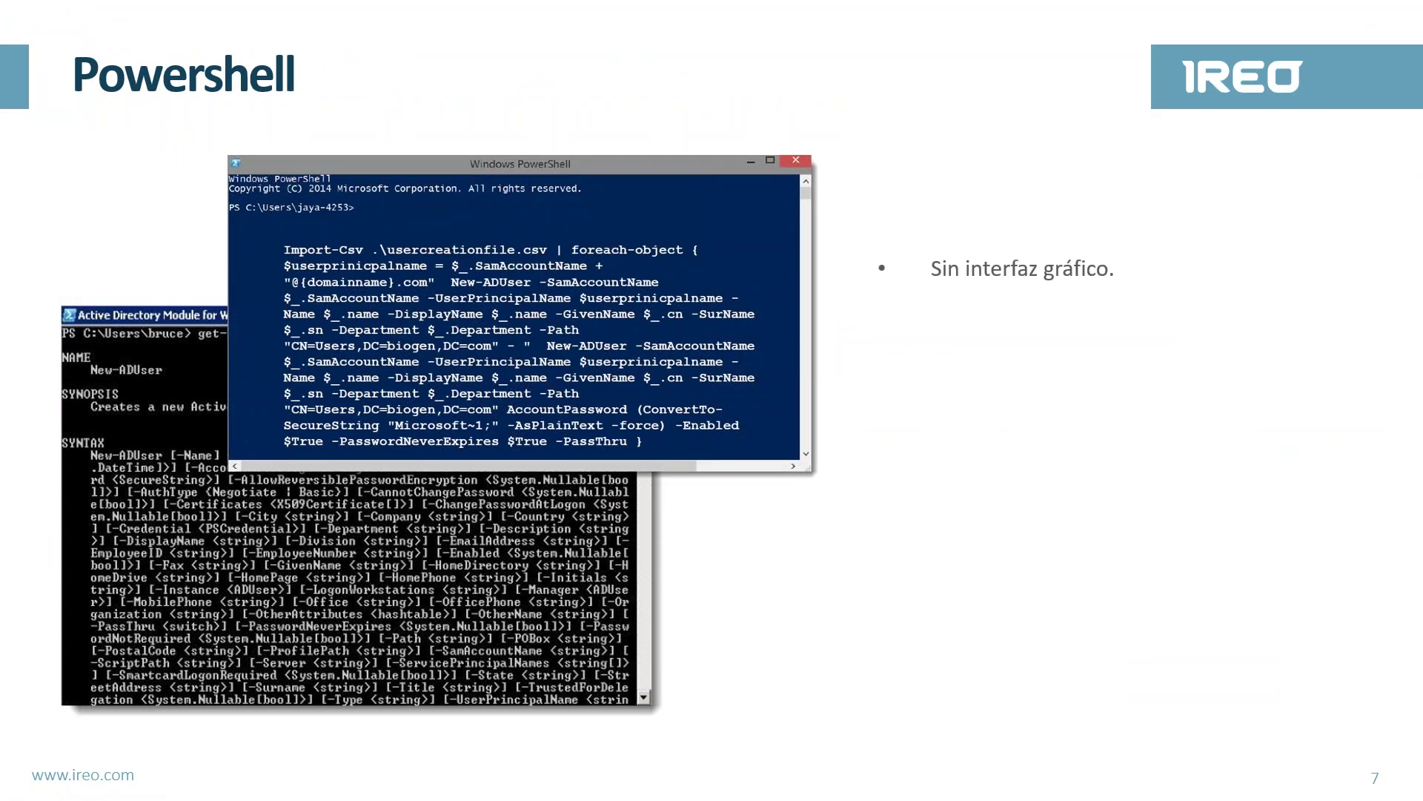
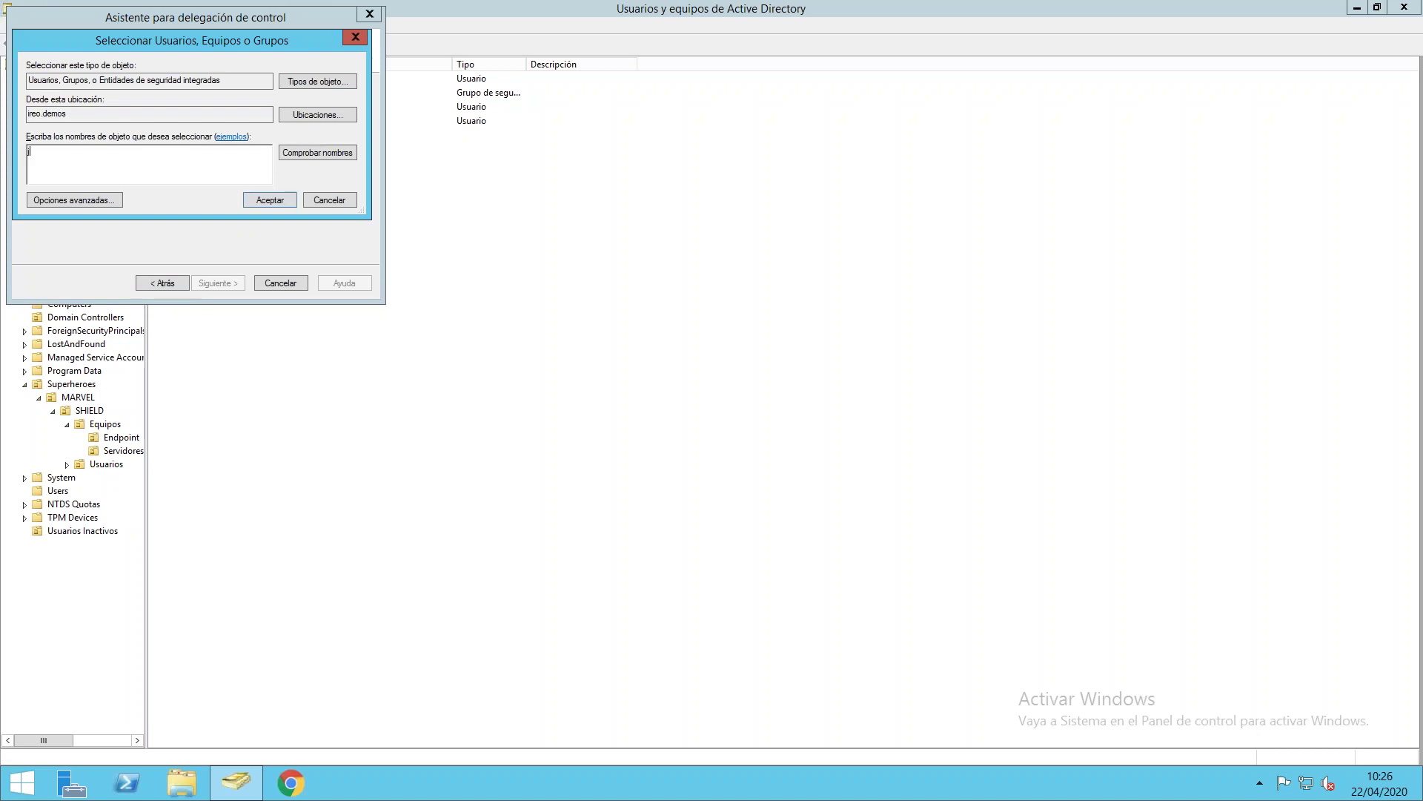
- In the Active Directory delegation of control wizard, add the chosen user account as delegate and look through the common tasks that can be delegated
key(Return)
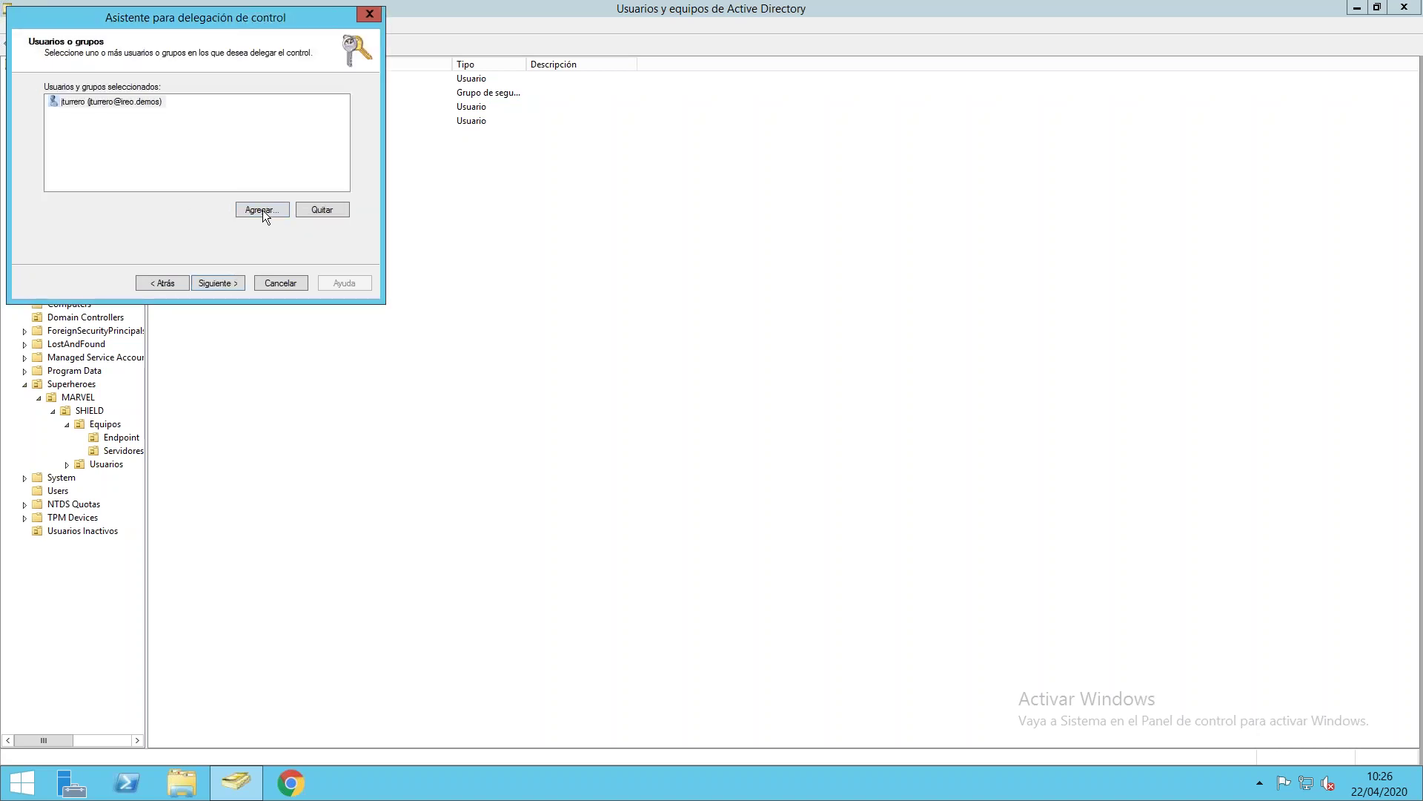
click(263, 210)
click(326, 202)
click(227, 283)
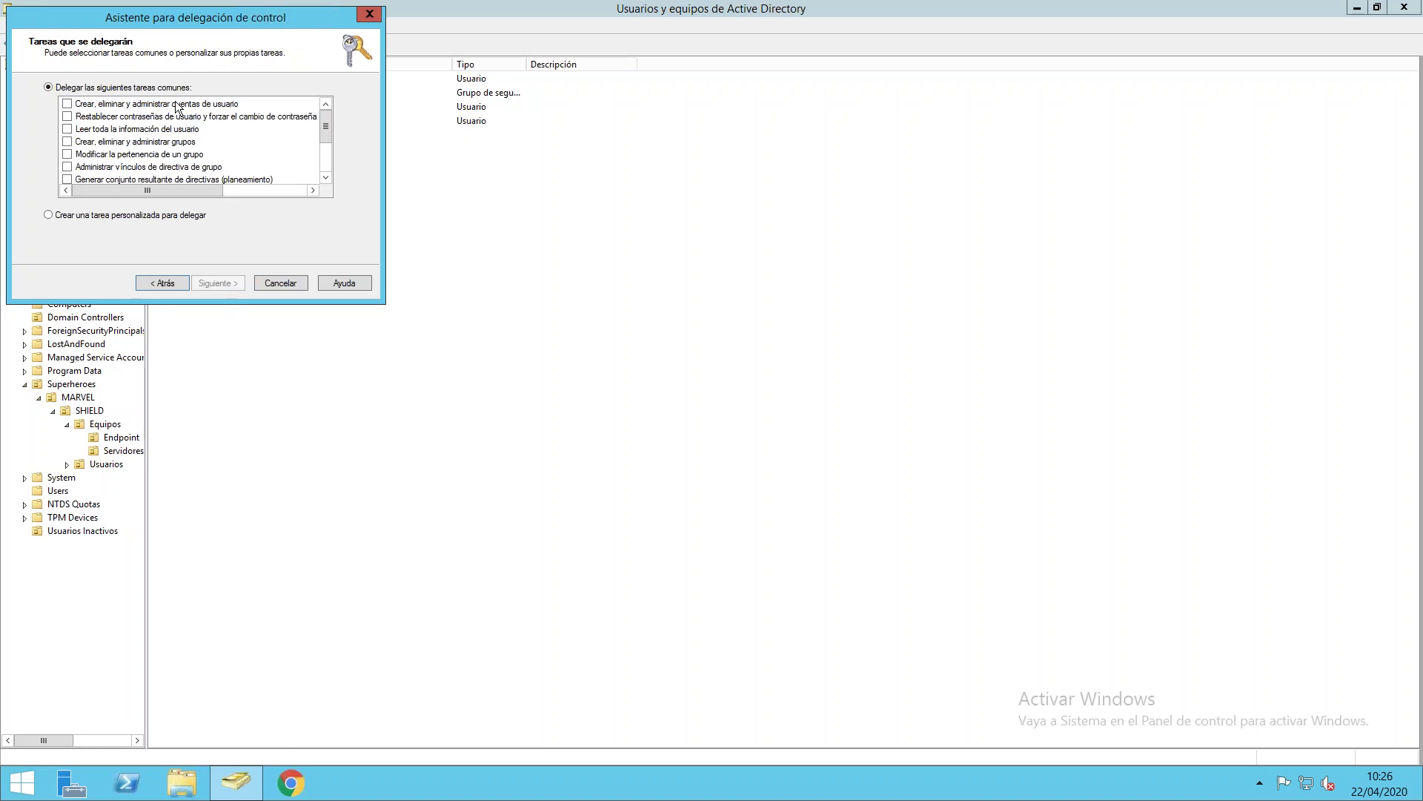
drag(323, 120, 318, 74)
drag(326, 122, 318, 70)
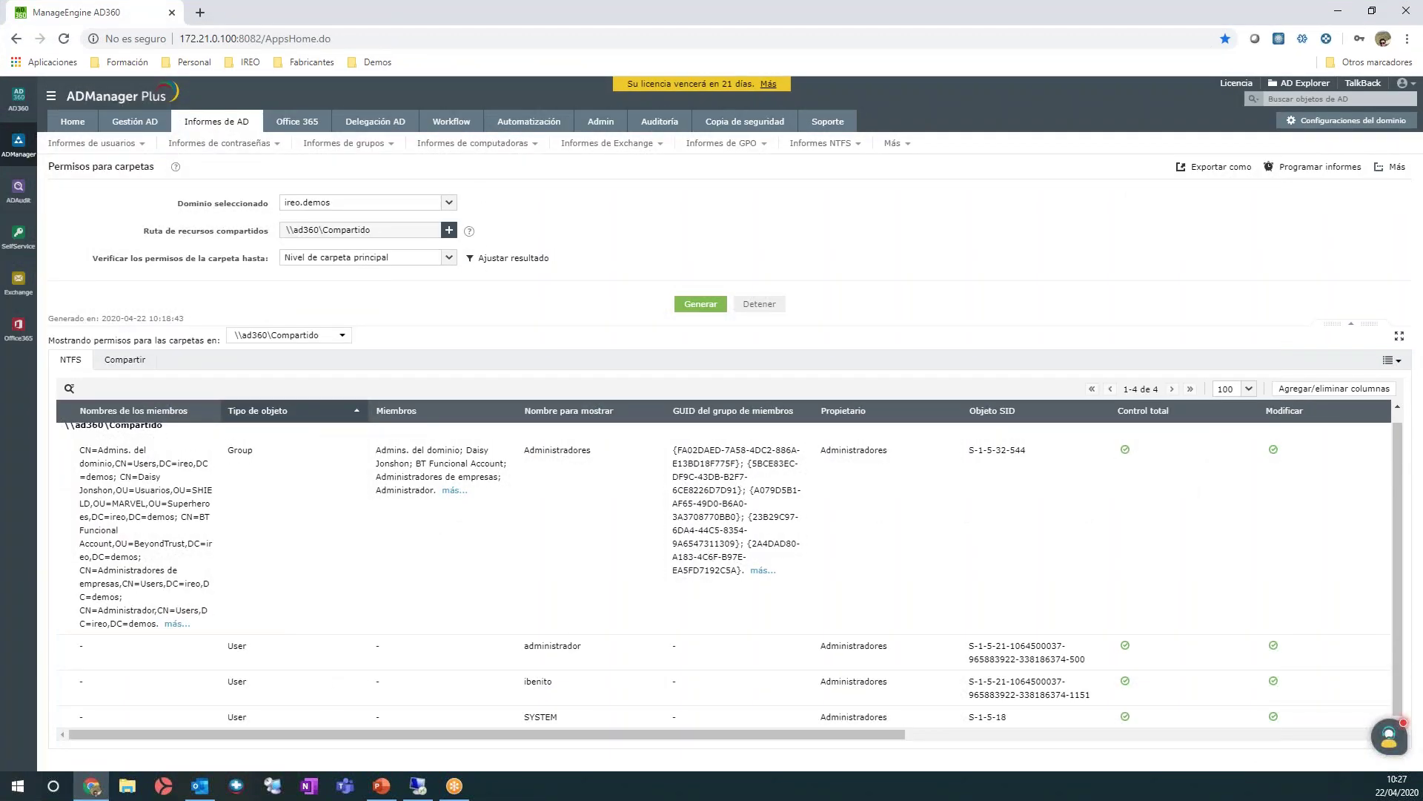
- Switch to ADManager Plus, start a new Help Desk role under Delegación AD and examine its user administration permissions
click(378, 123)
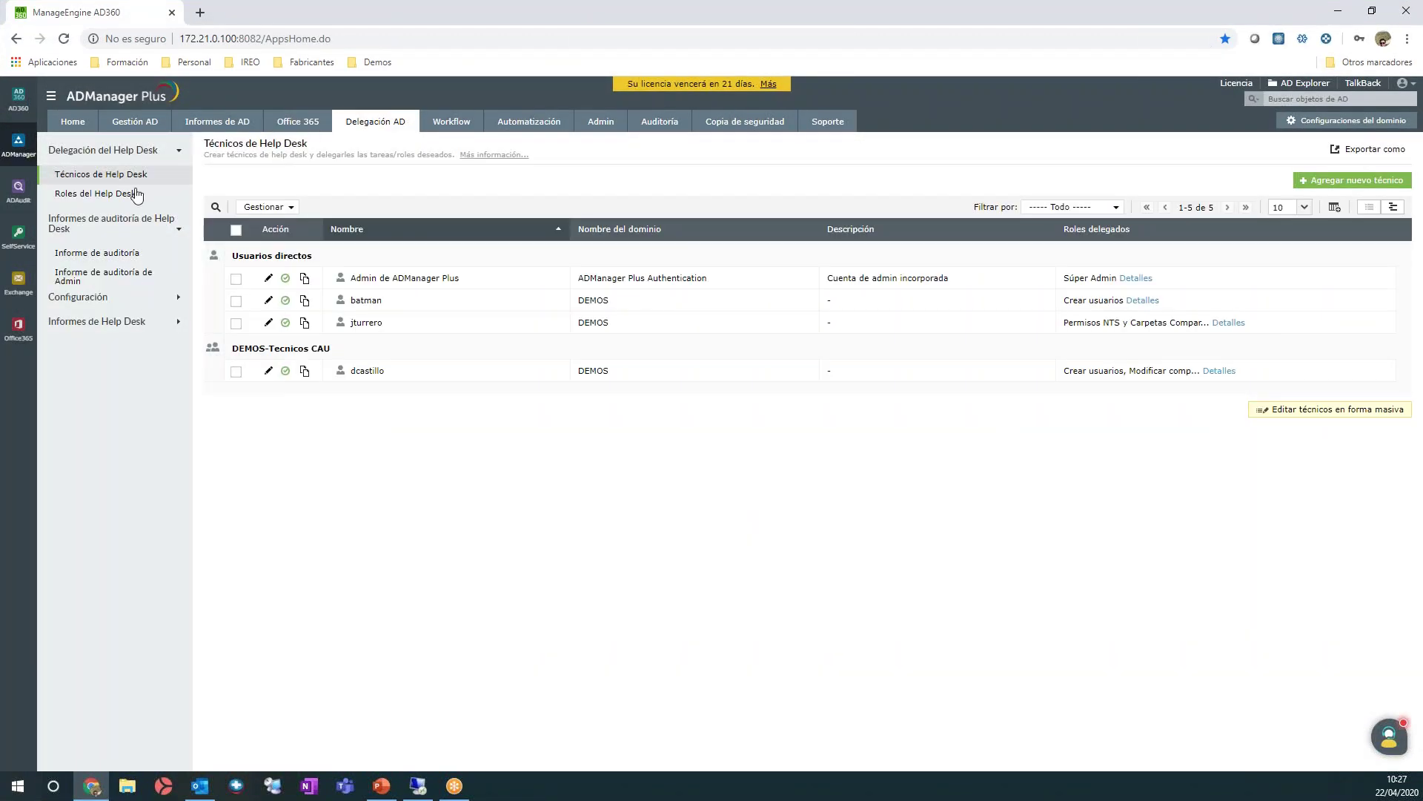
click(134, 195)
click(1367, 182)
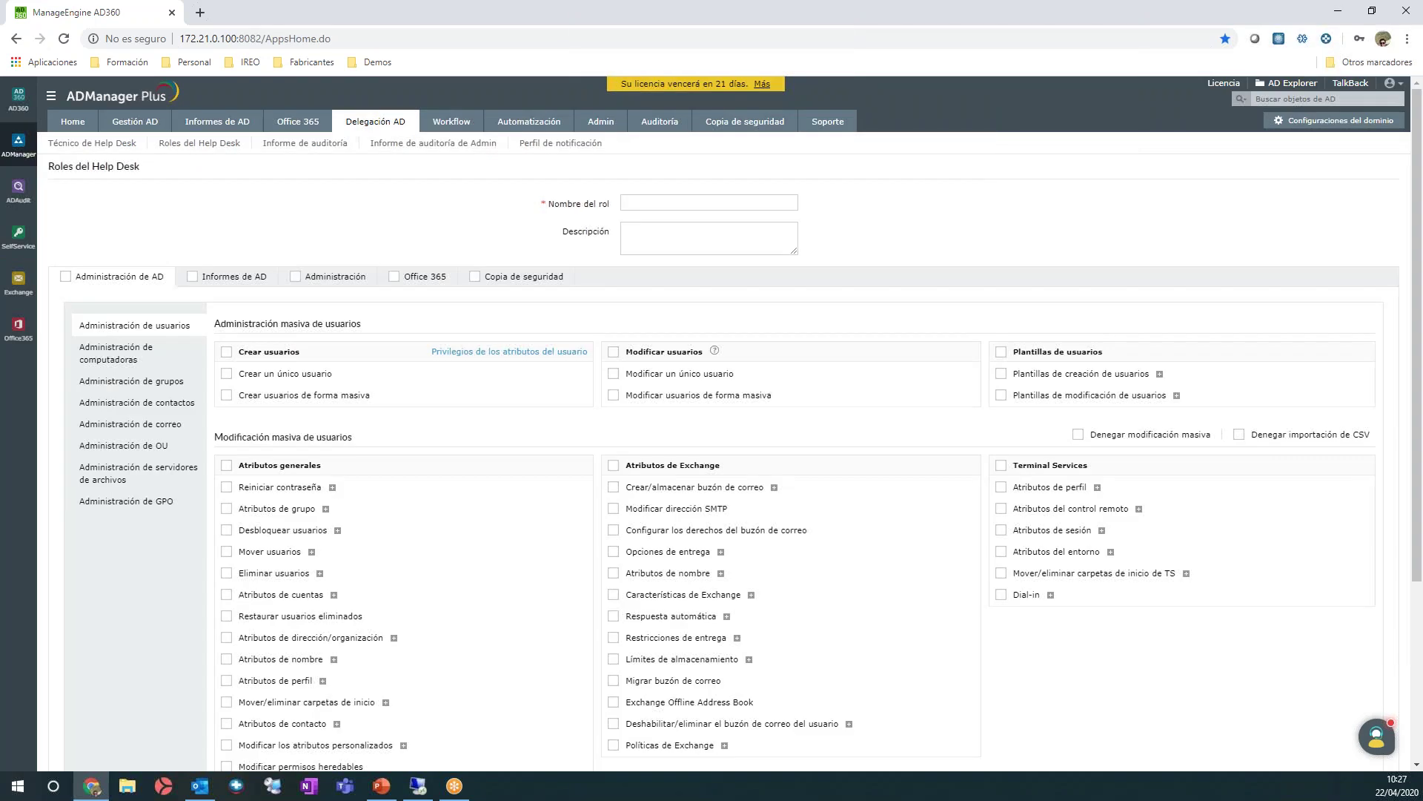
scroll(563, 216, down, 3)
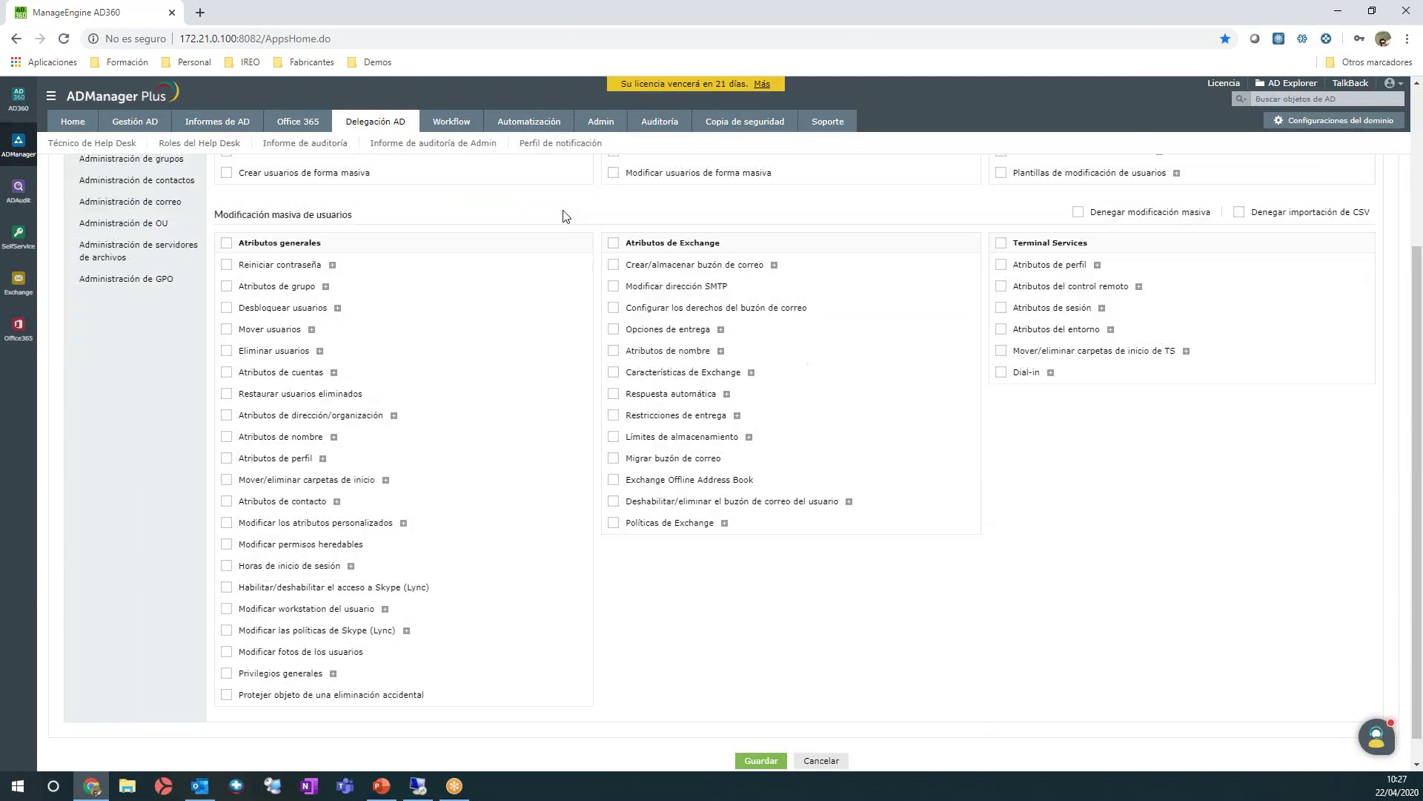
scroll(564, 216, up, 1)
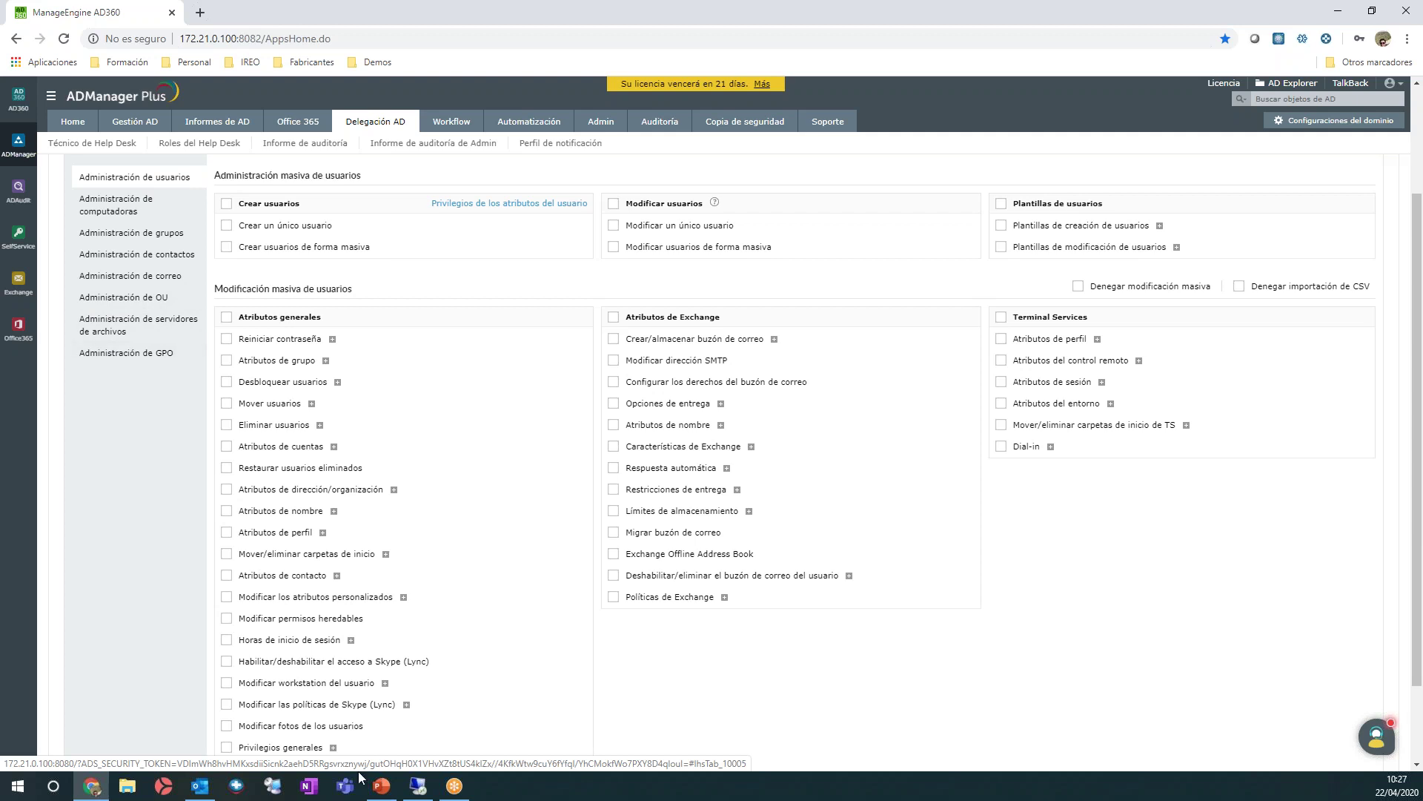
- Switch to the remote Active Directory delegation wizard and examine its list of common tasks for comparison
click(418, 786)
drag(325, 123, 326, 91)
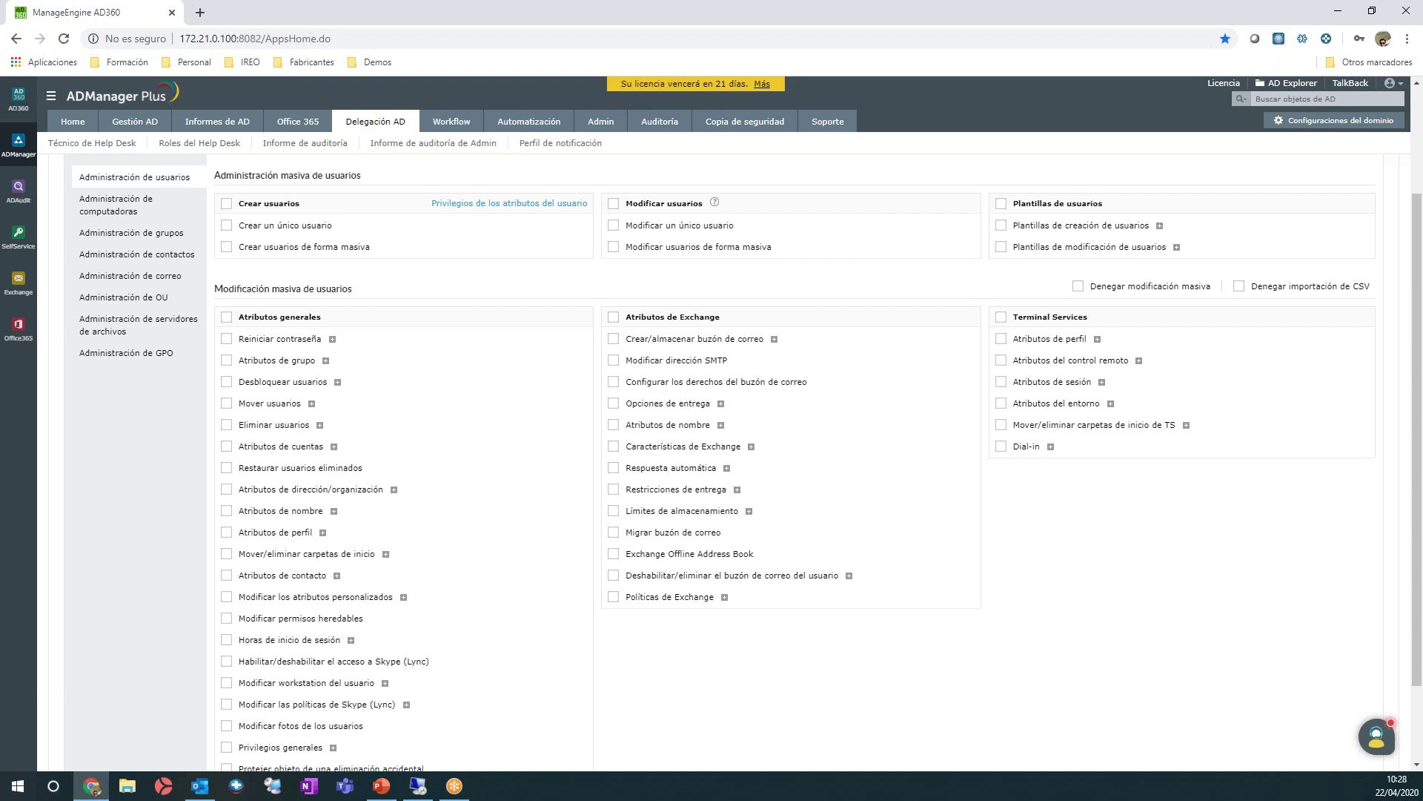
- Back in ADManager Plus, examine the new role's permissions for group administration and file server administration
click(309, 343)
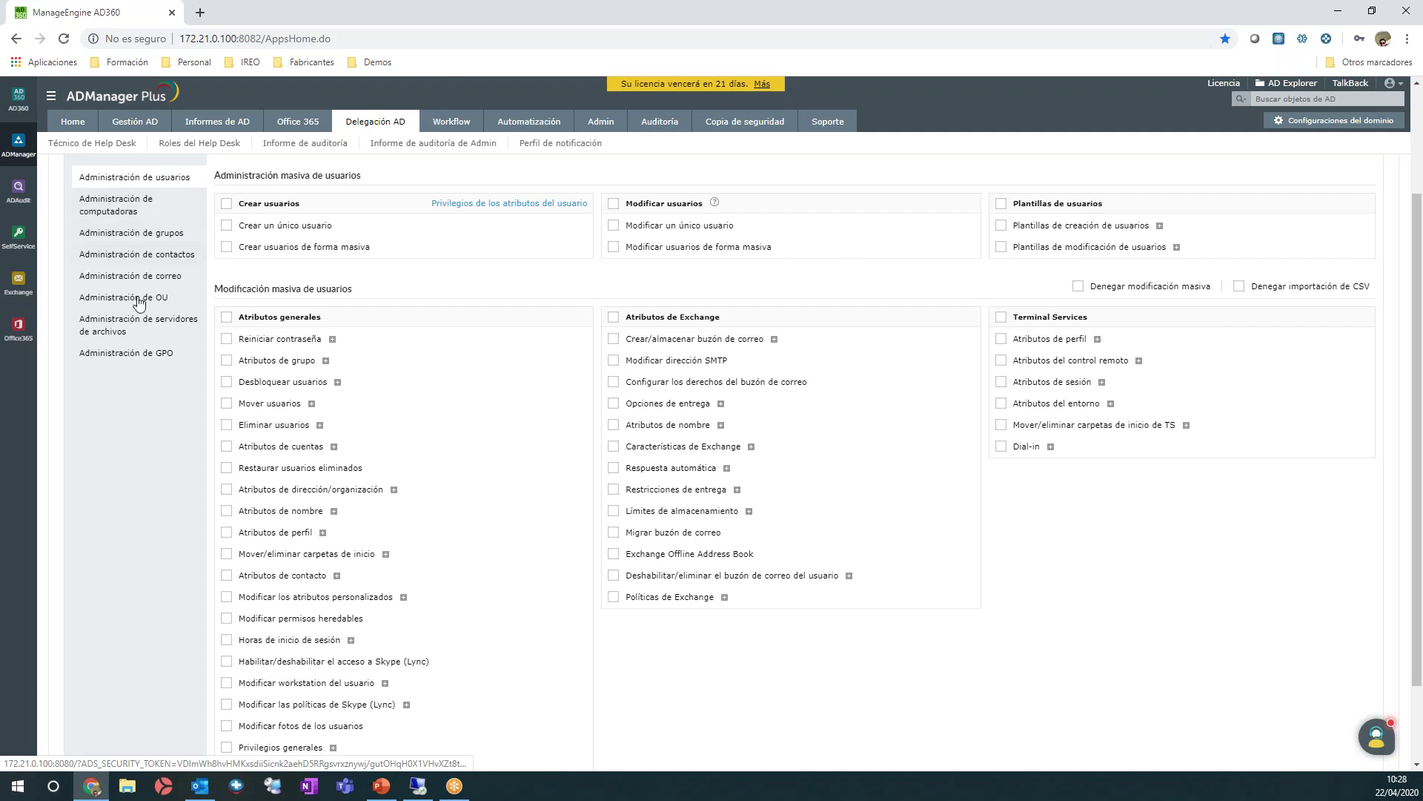
click(140, 237)
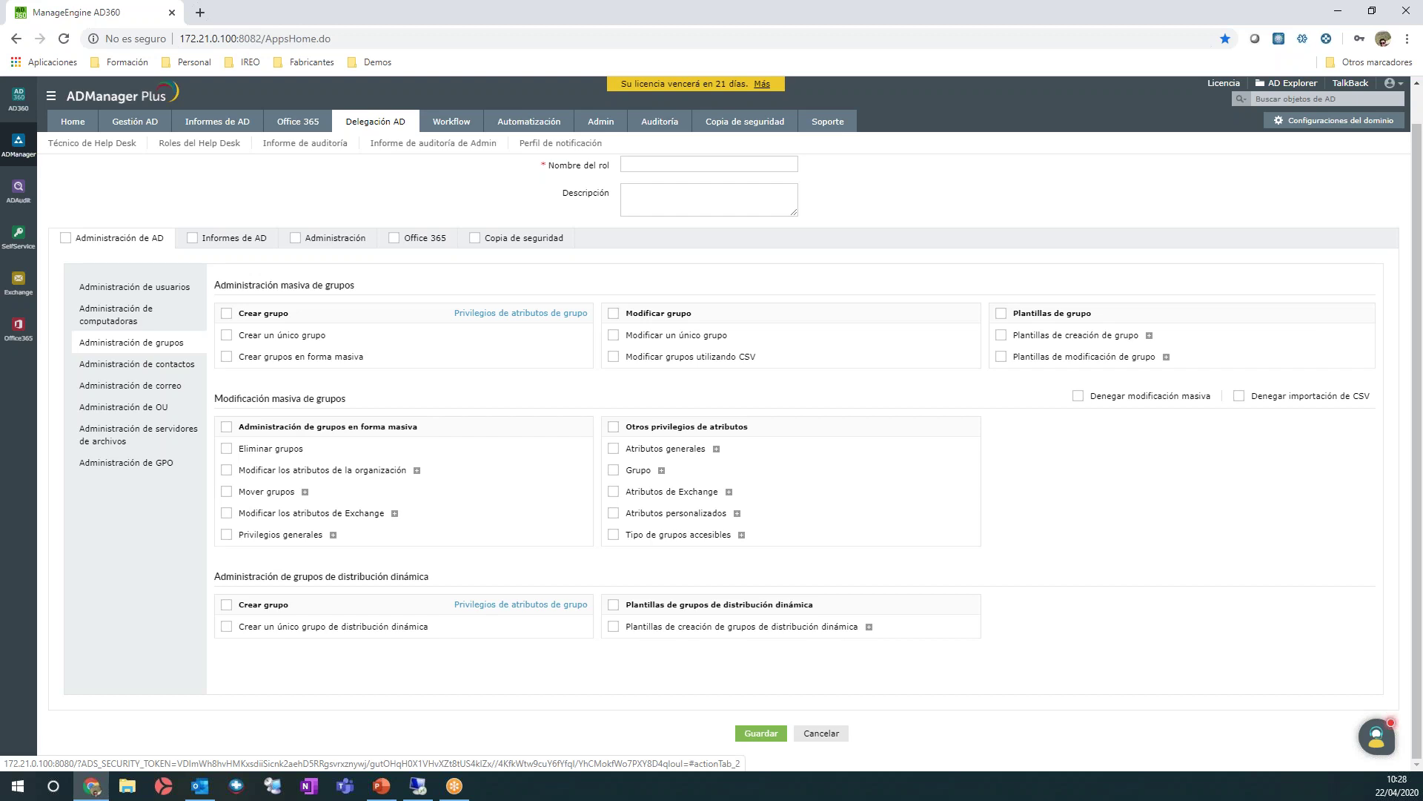
click(131, 449)
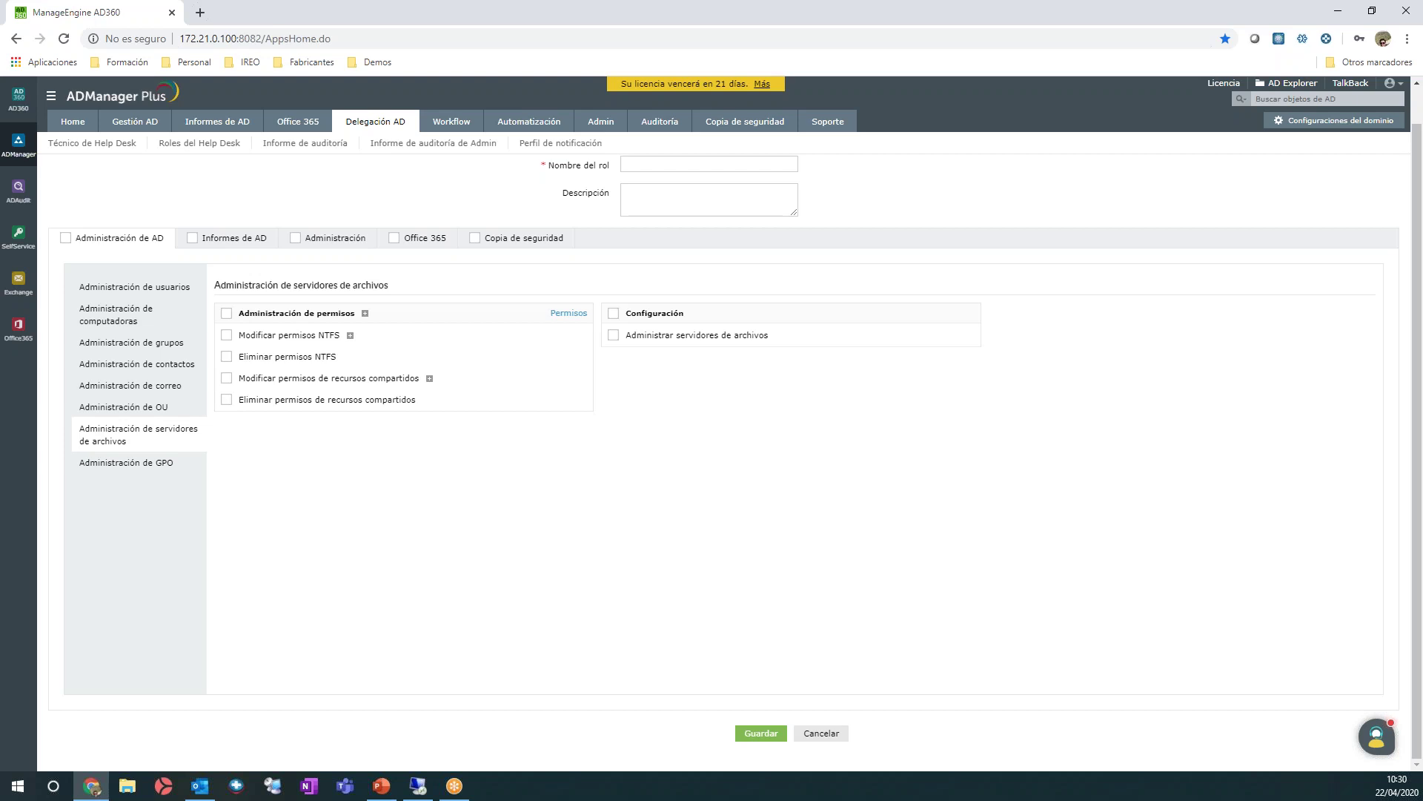
- Switch to PowerPoint, start the slide show and advance through the slides to the INDEX slide and its topics
key(super+shift+q)
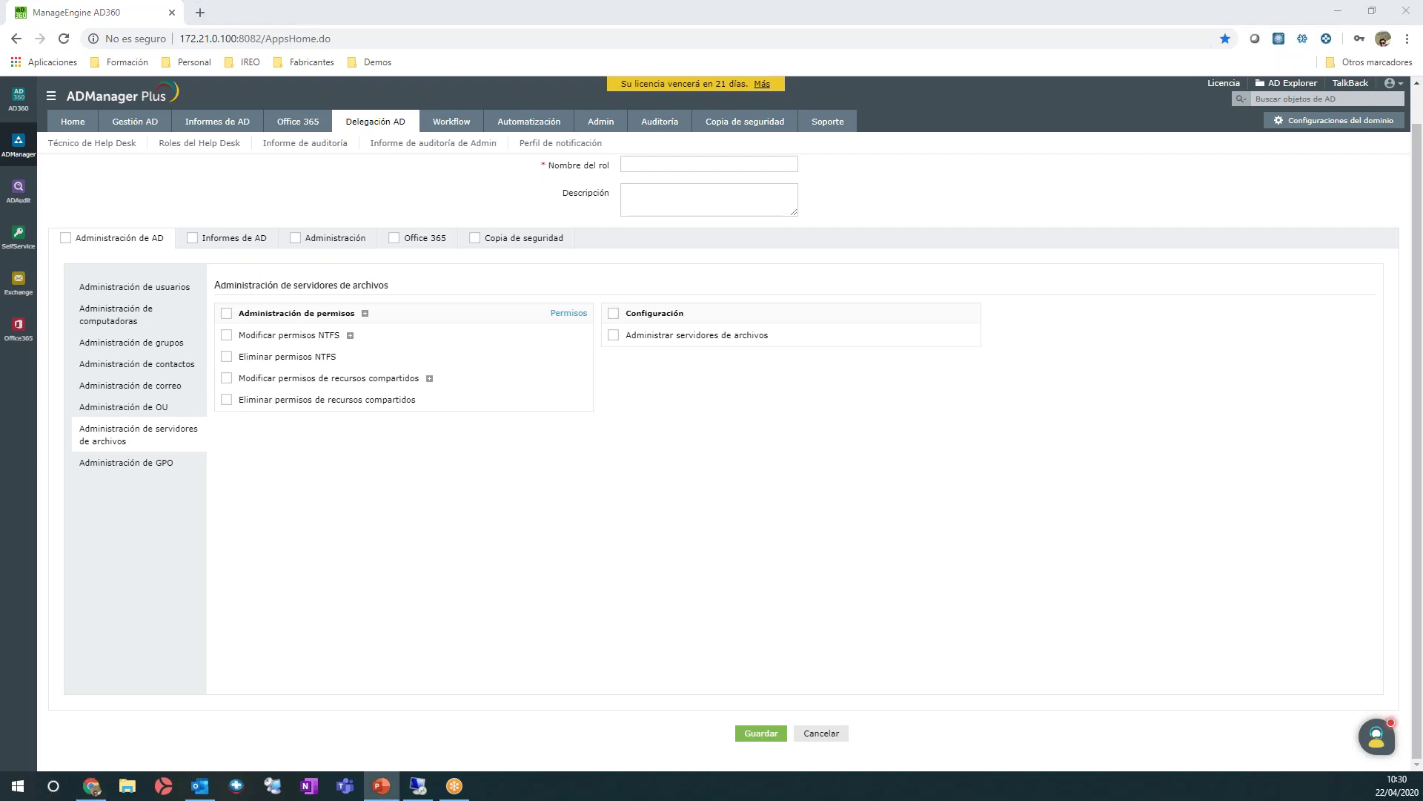
key(F5)
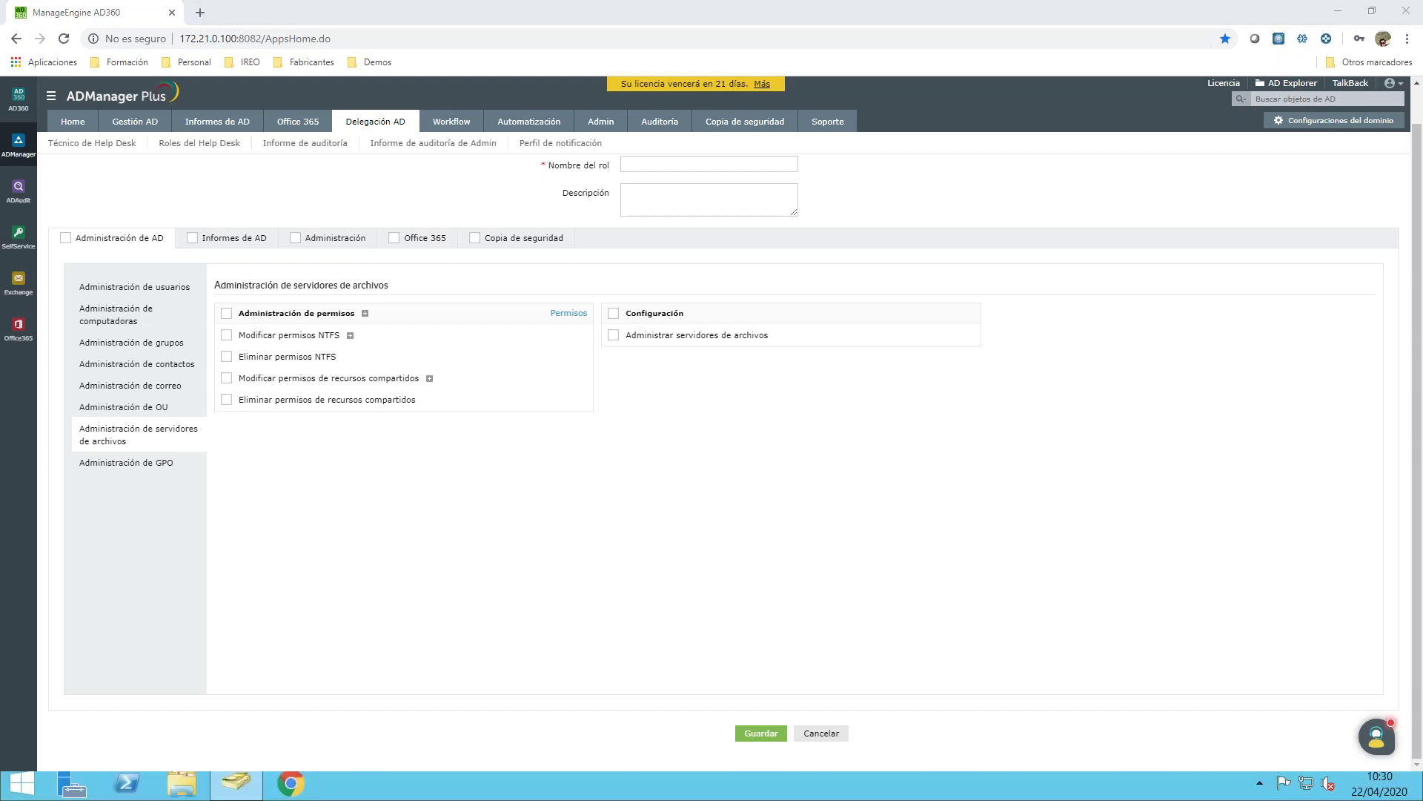
key(Right)
key(Right)
key(Right)
key(Right)
key(Right)
key(Right)
key(Right)
key(Right)
key(Right)
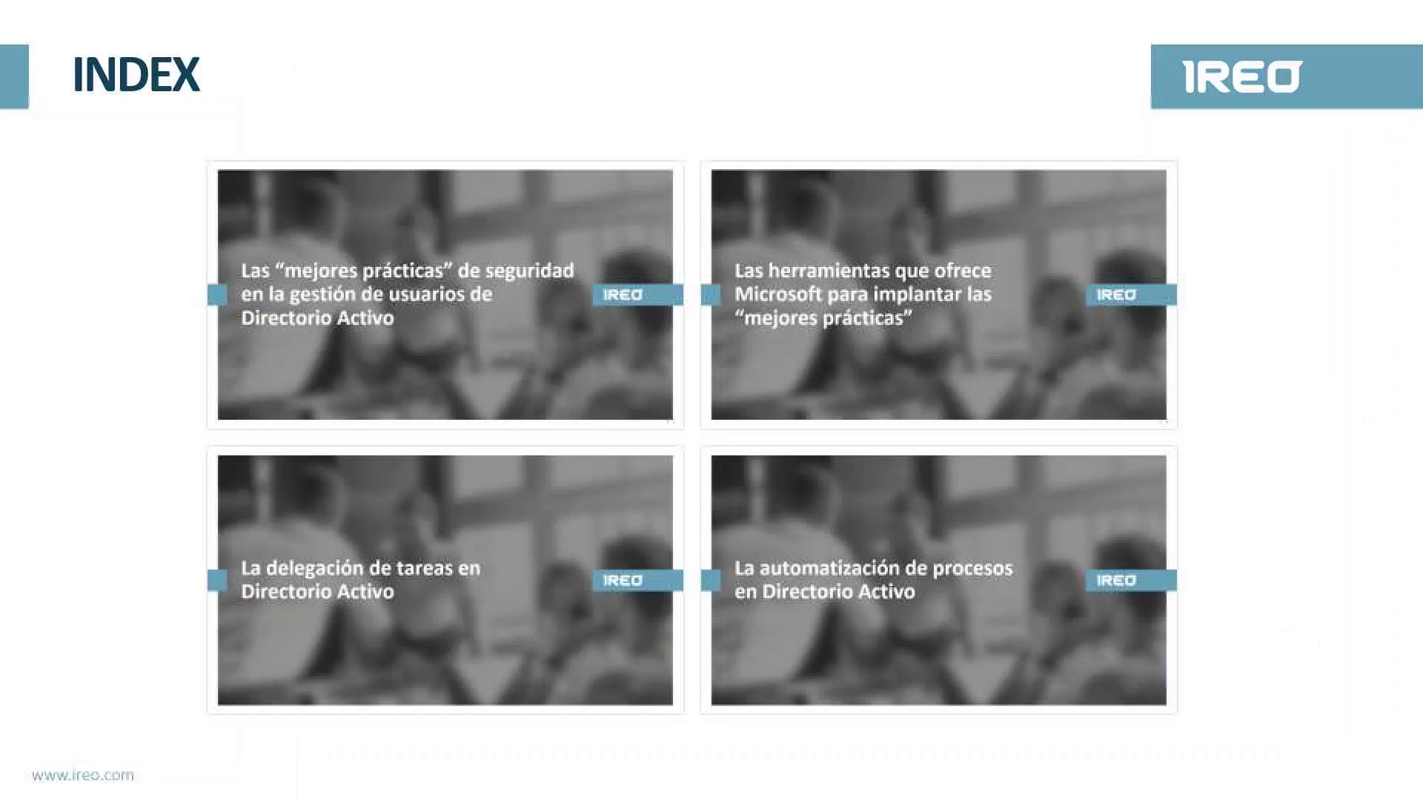
key(Right)
key(Right)
key(Right)
key(Right)
key(Right)
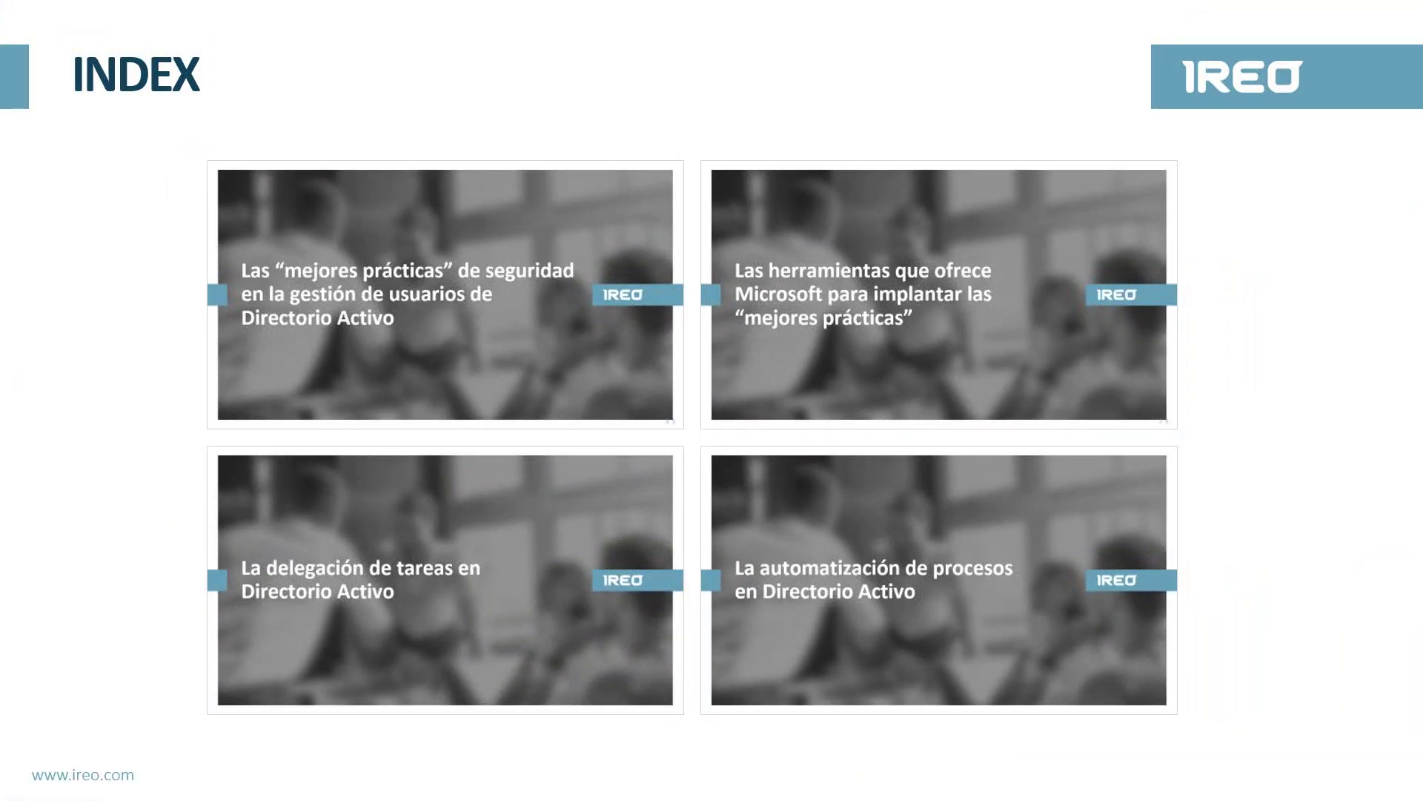
key(Right)
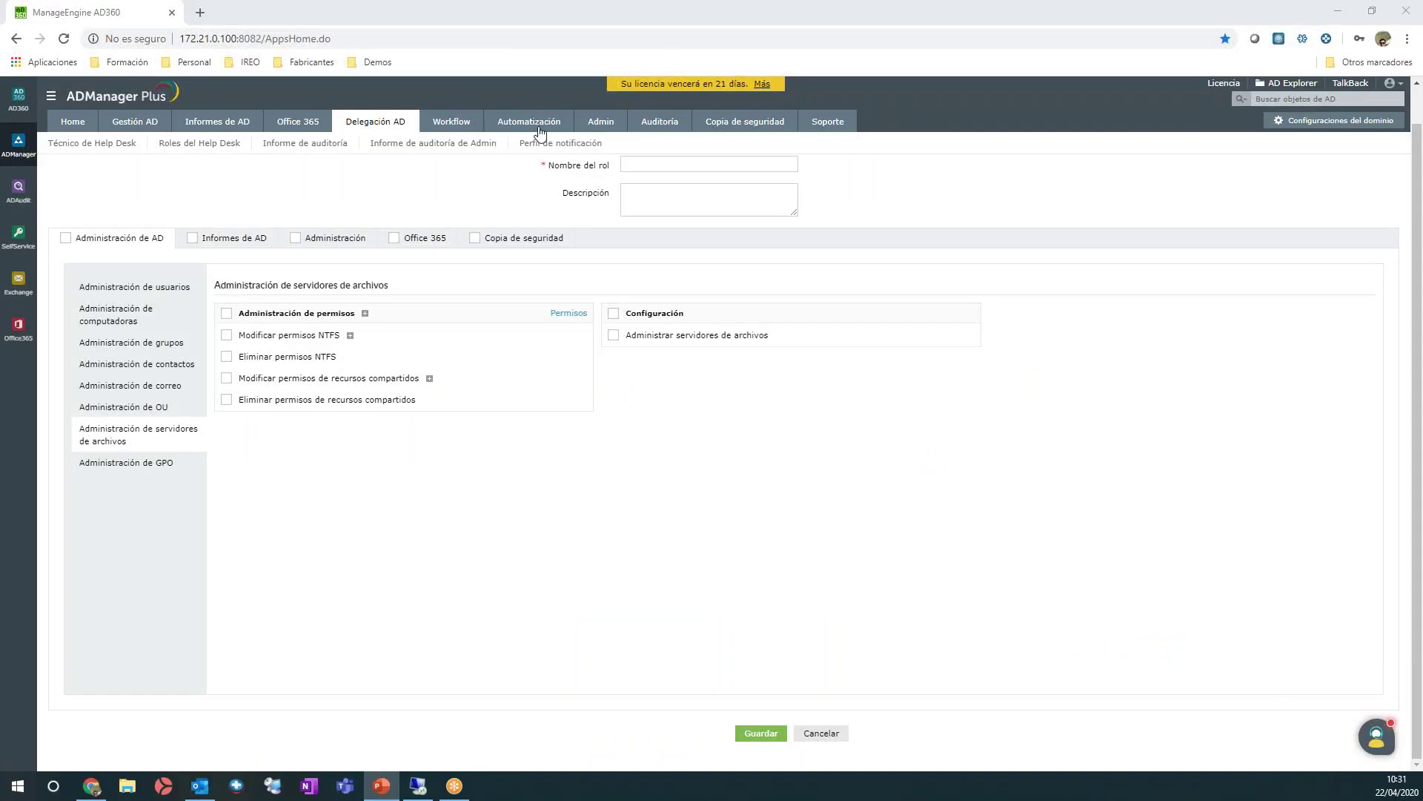
- Leave the new Help Desk role unsaved and open the automation policies list under Automatización
click(539, 130)
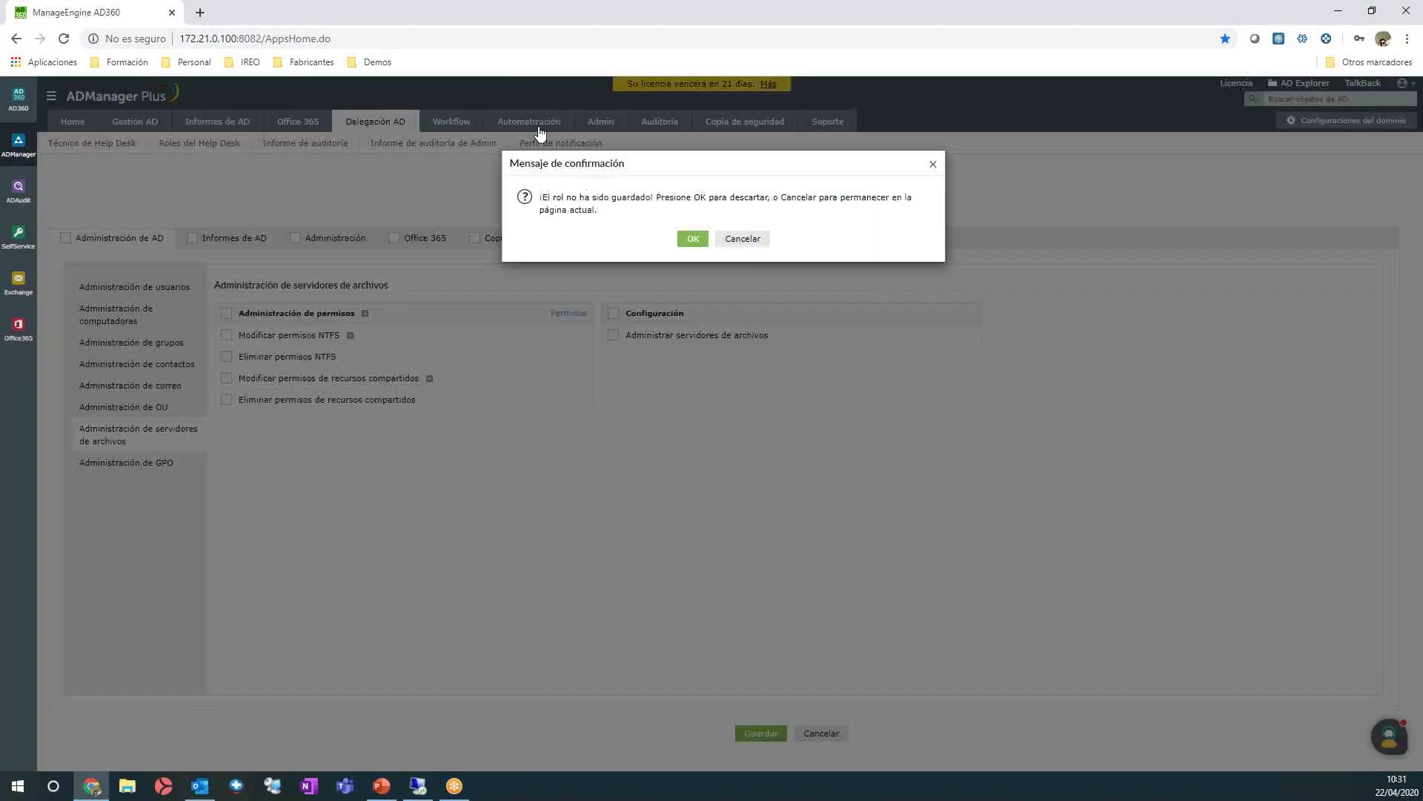
click(693, 238)
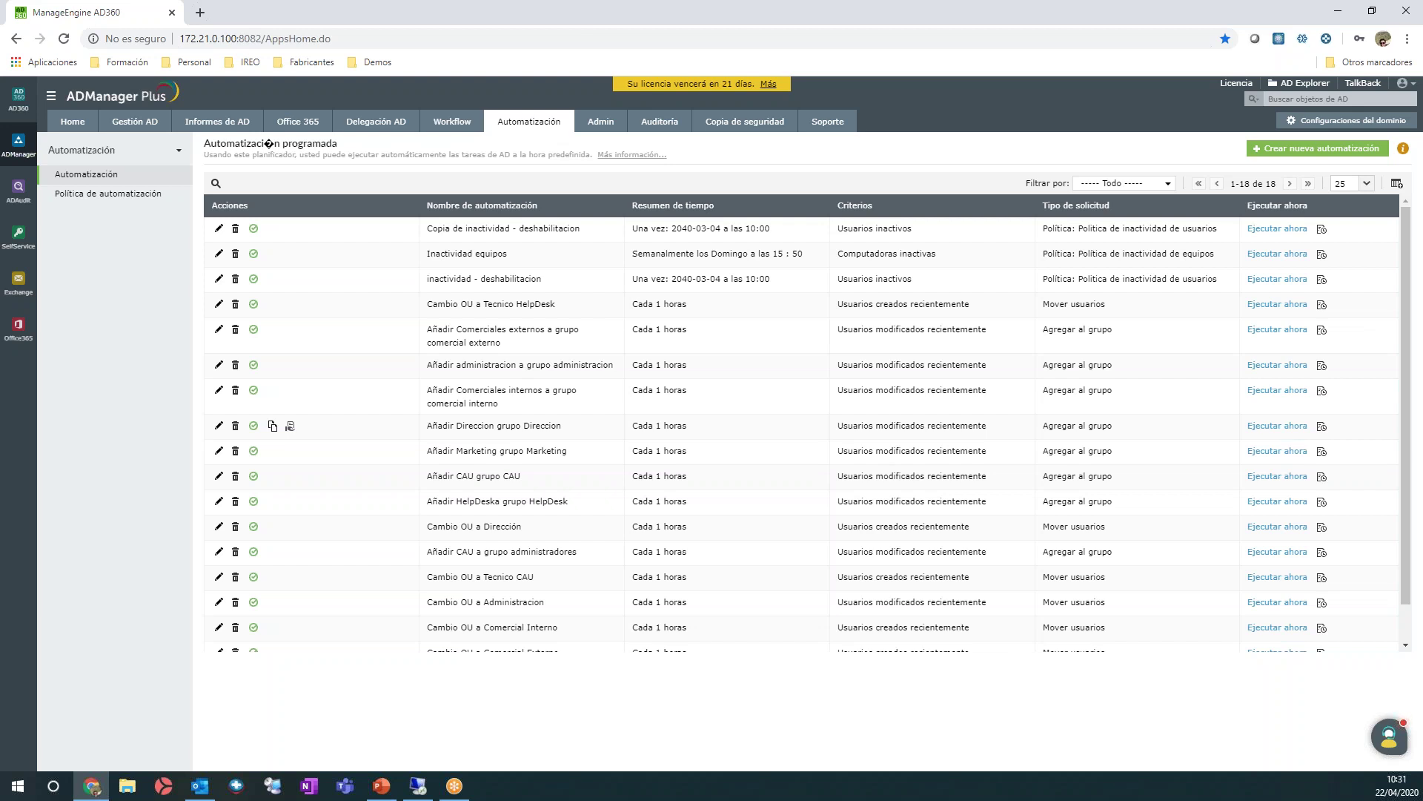
click(92, 201)
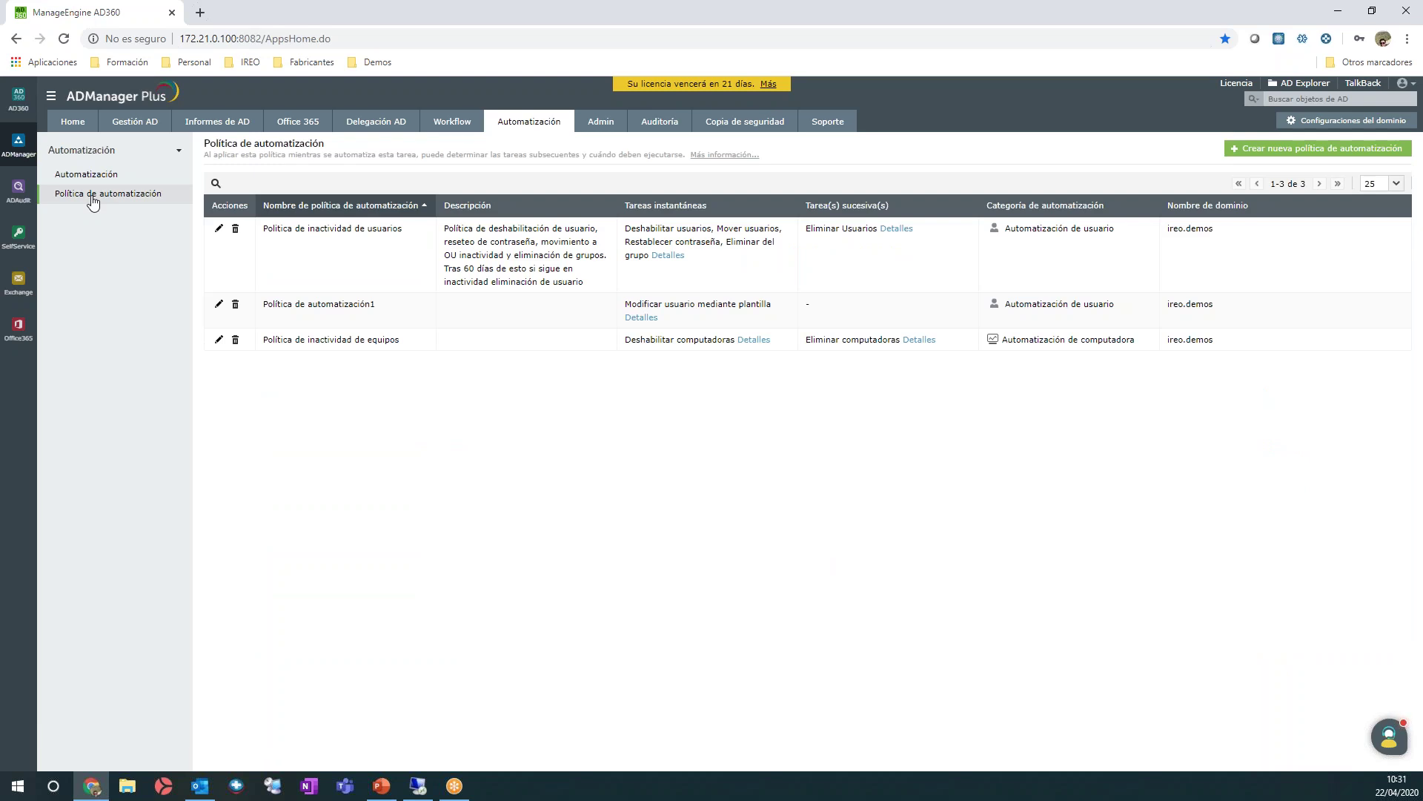
- Open the policy "Política de inactividad de usuarios" and examine its instant tasks and its successive task group
click(220, 229)
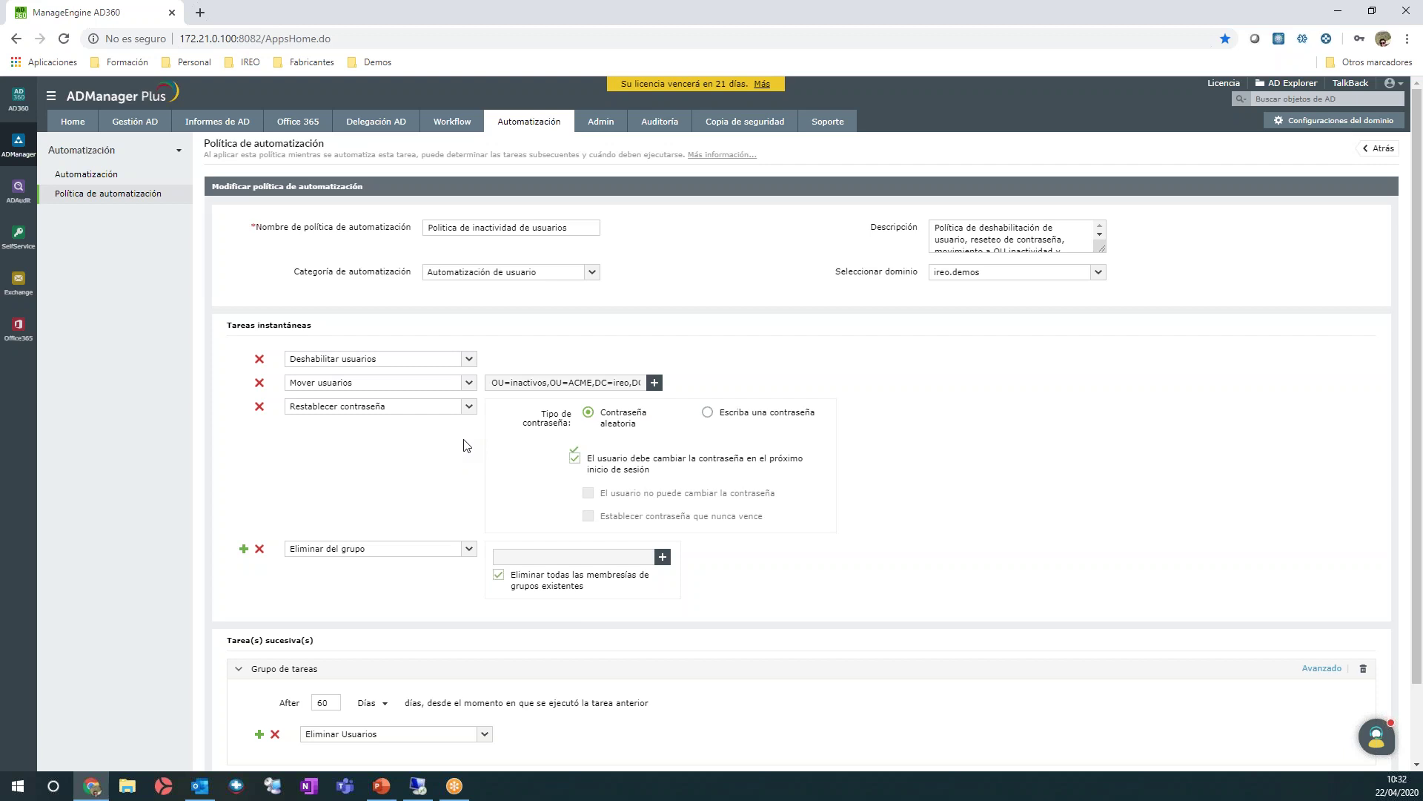
scroll(467, 444, down, 2)
double_click(313, 619)
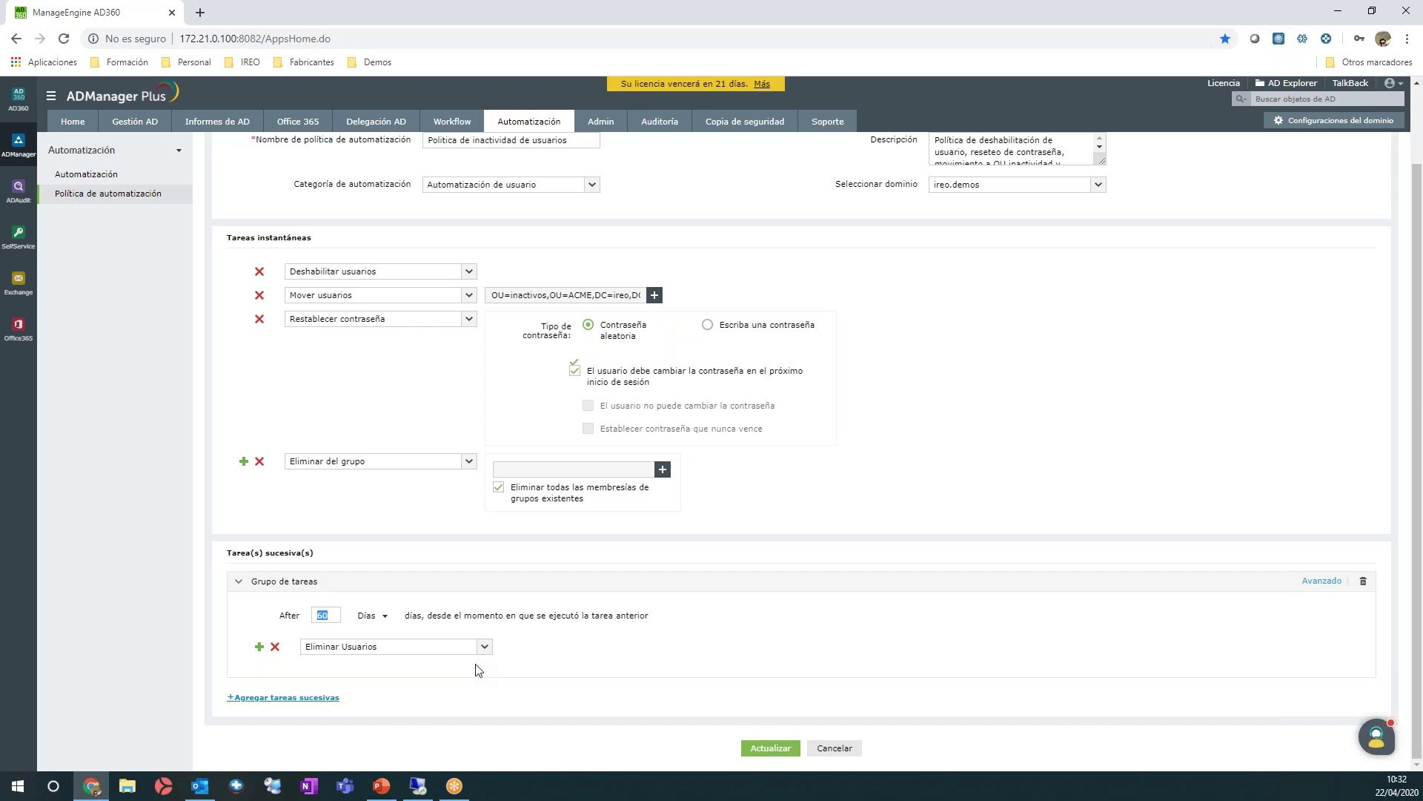
scroll(496, 575, up, 2)
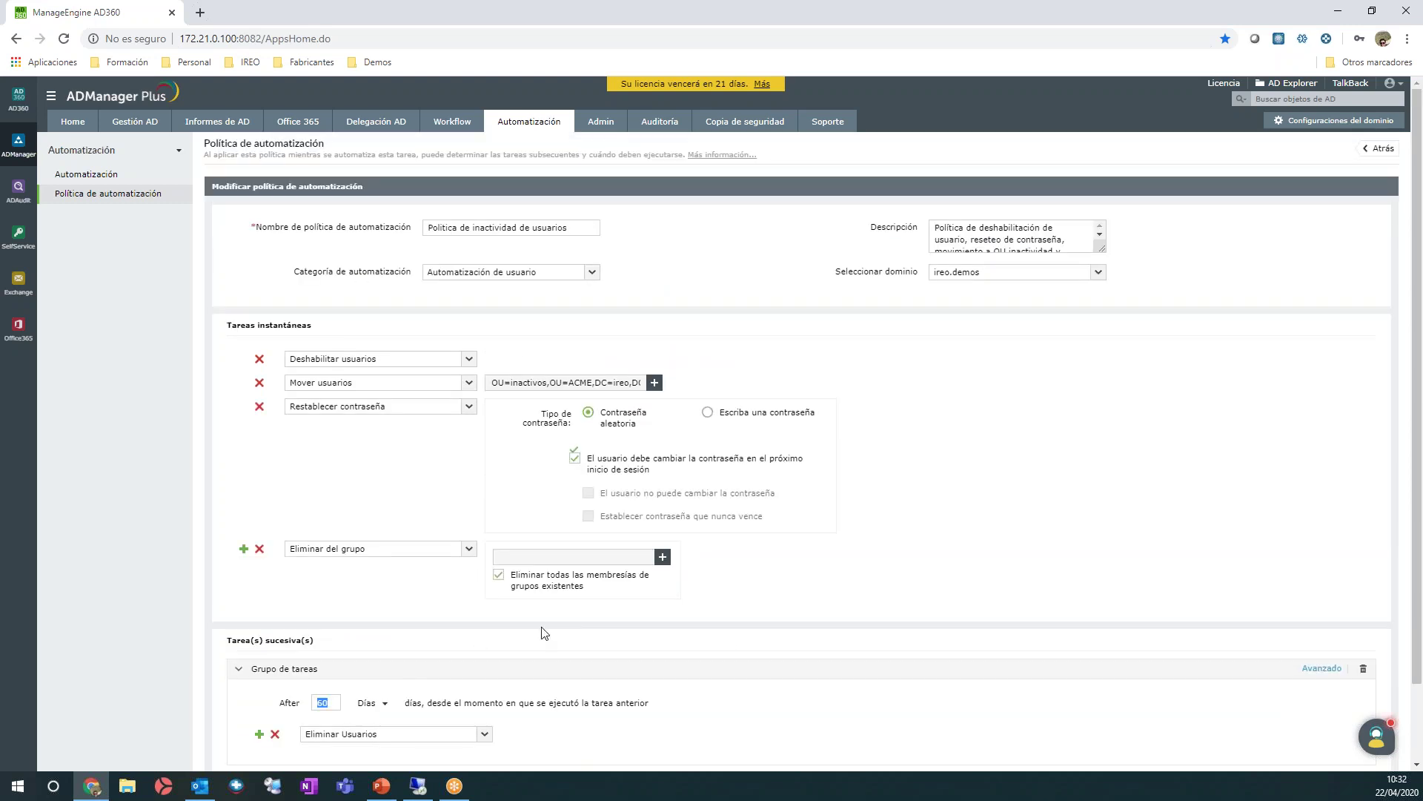
- Return to the scheduled automations and open "Copia de inactividad - deshabilitacion" for modification
click(93, 176)
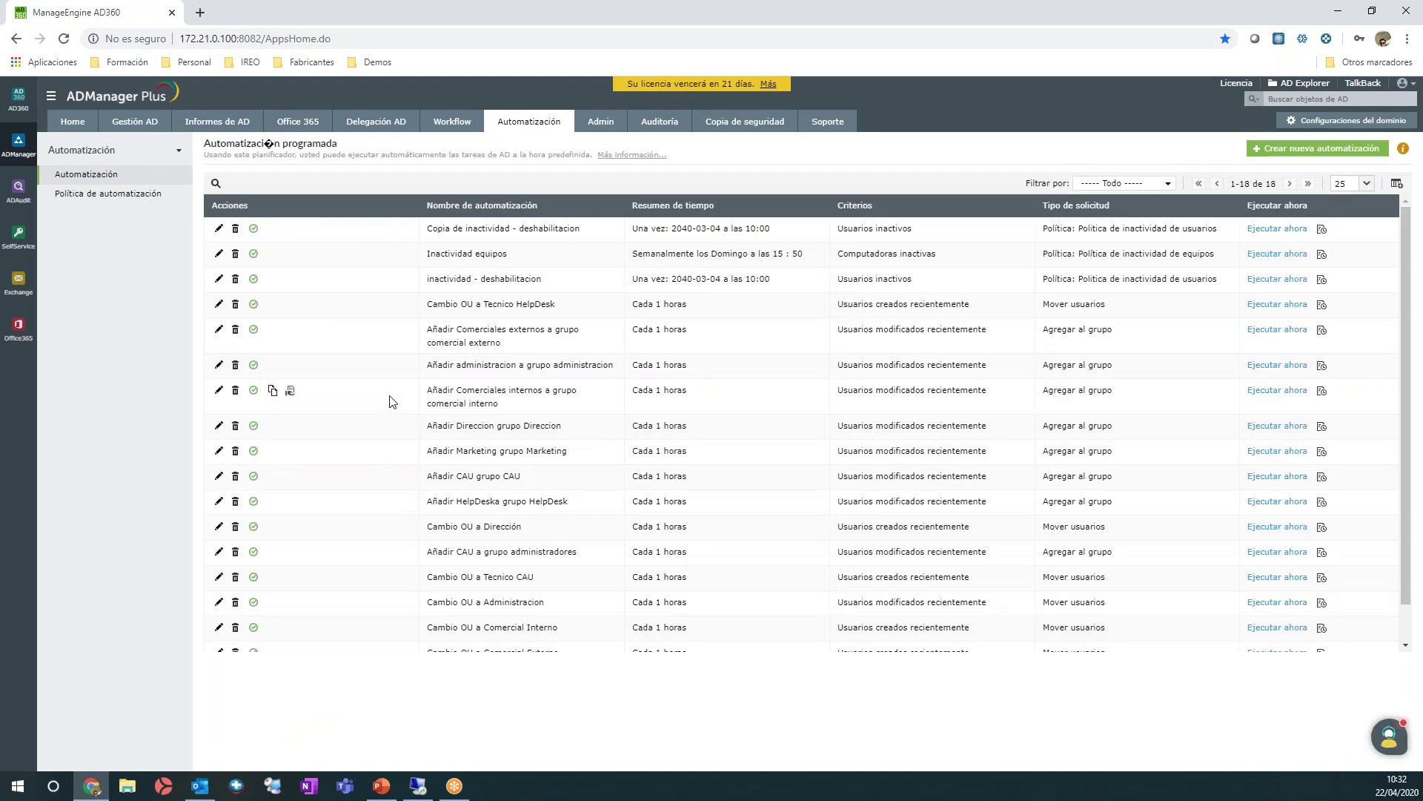
scroll(393, 402, down, 1)
scroll(393, 401, up, 1)
click(219, 232)
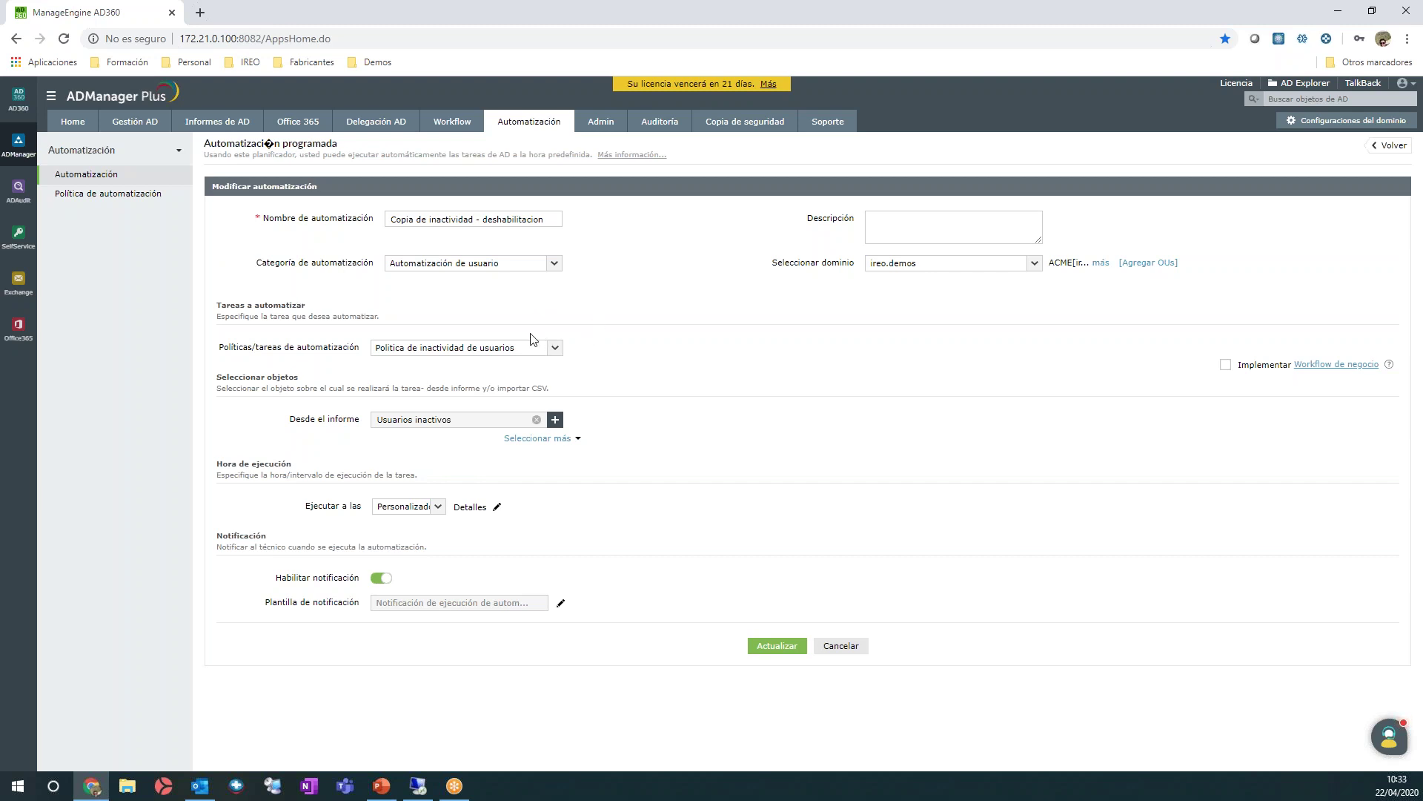
- Choose the automation policy "Política de inactividad de usuarios" as the task to automate
drag(209, 349, 363, 354)
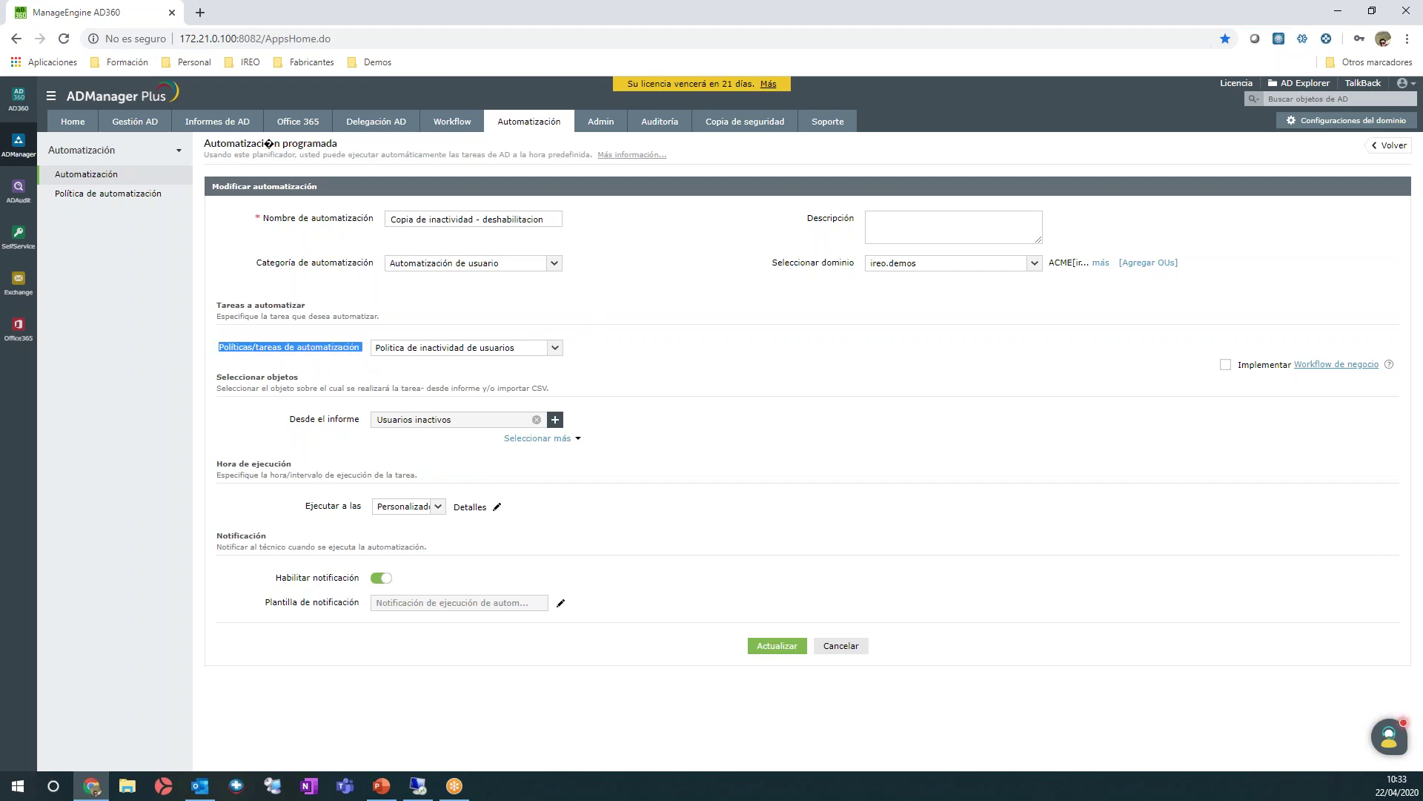
click(504, 348)
scroll(458, 446, down, 6)
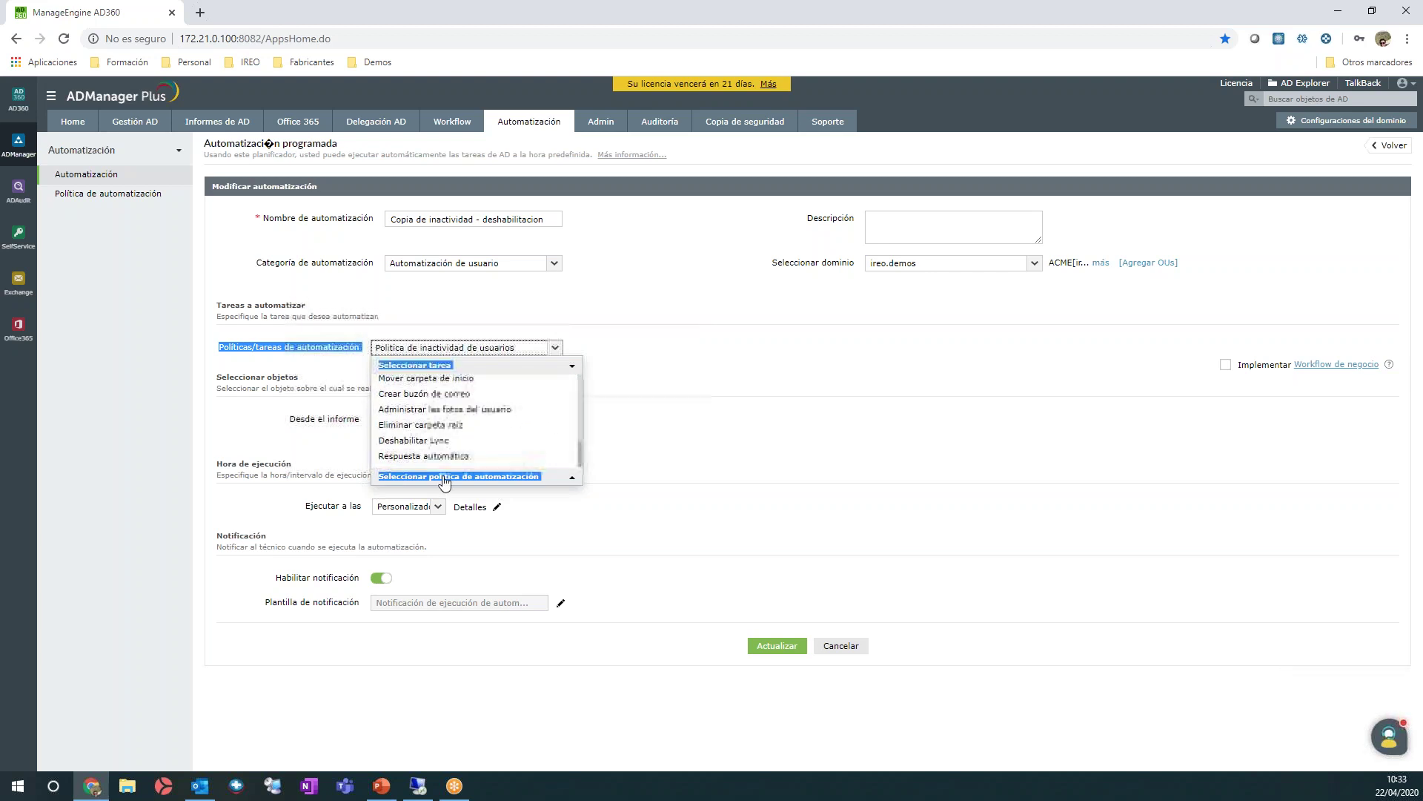
click(474, 476)
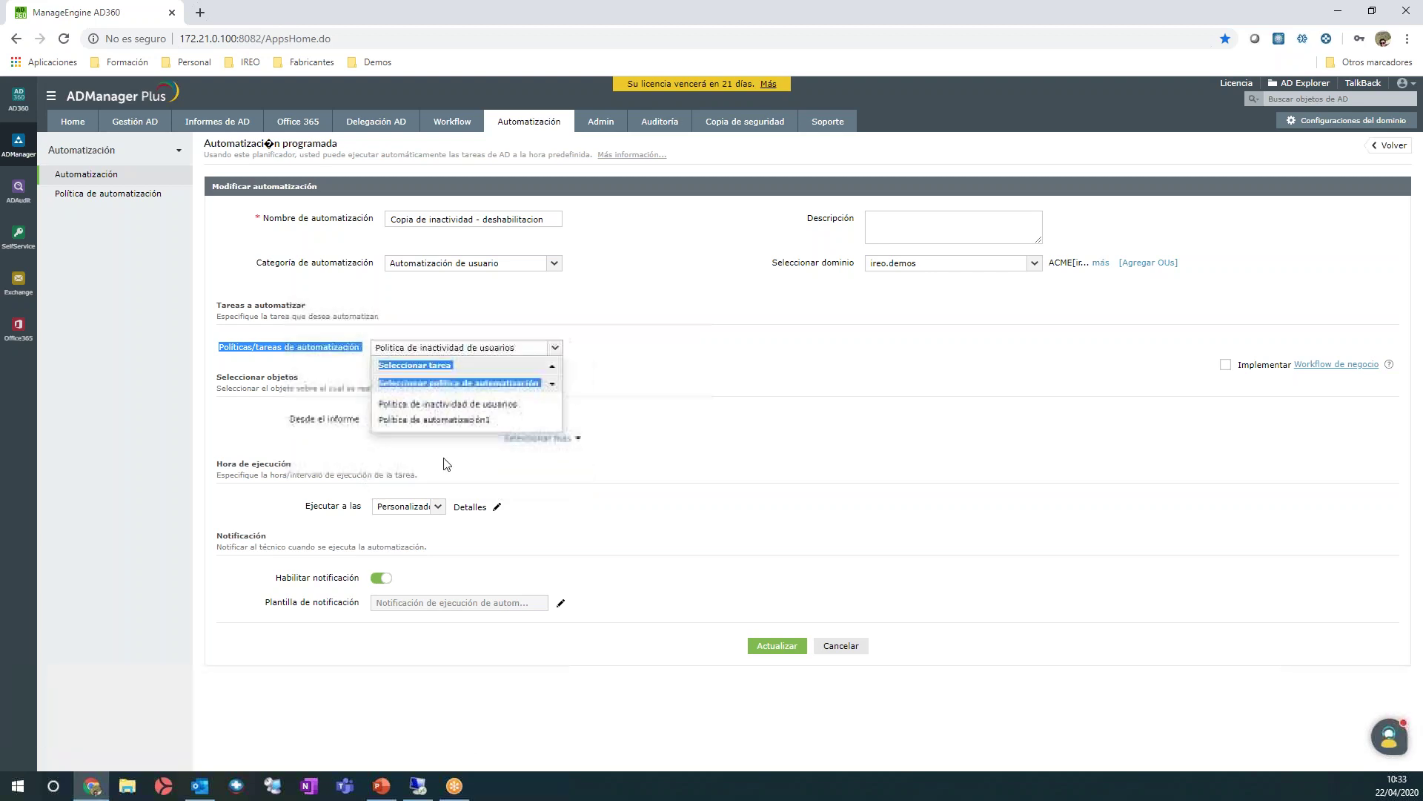
click(451, 406)
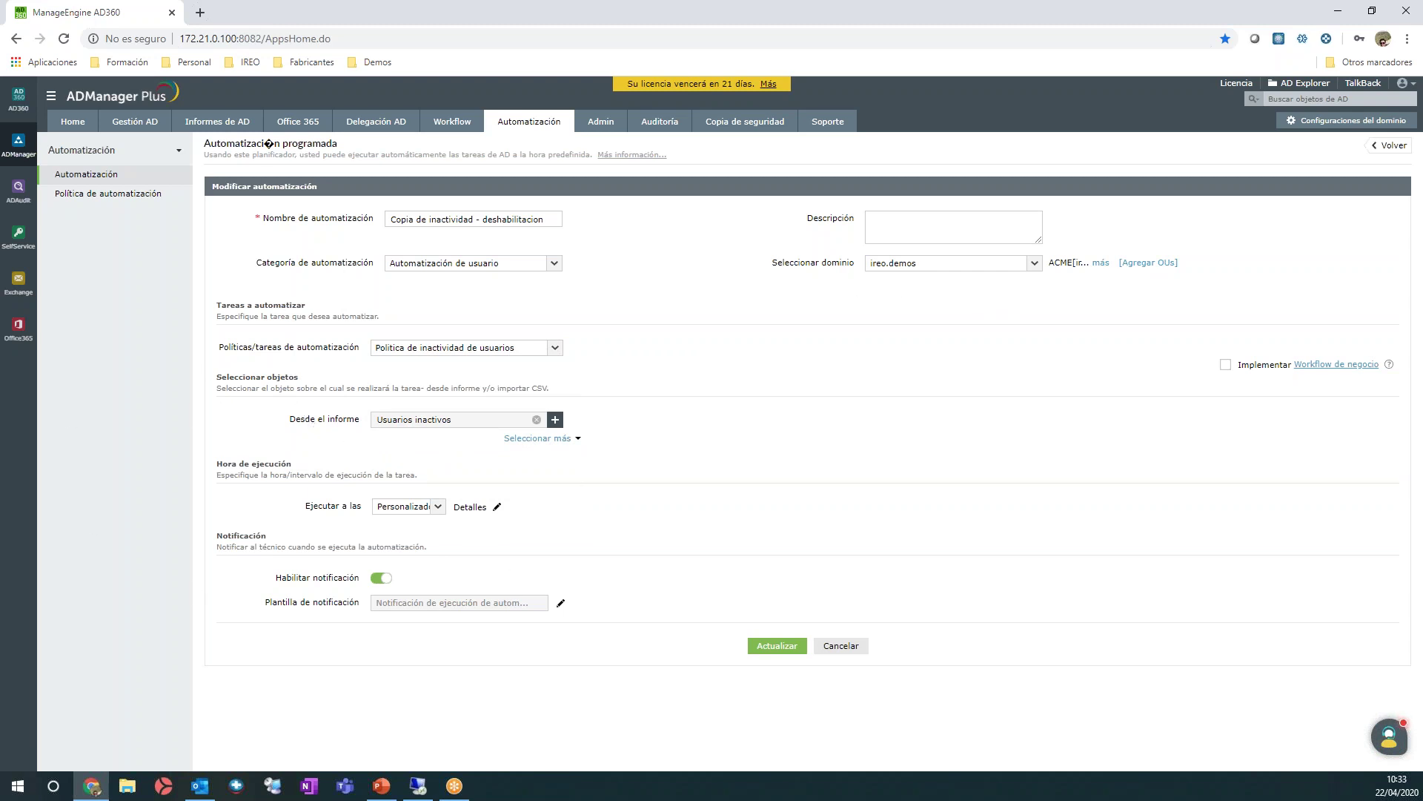
- In the Usuarios inactivos selection criteria, set the inactivity to 60 days and the filter to Nombre de OU No contiene "servicios"
click(556, 421)
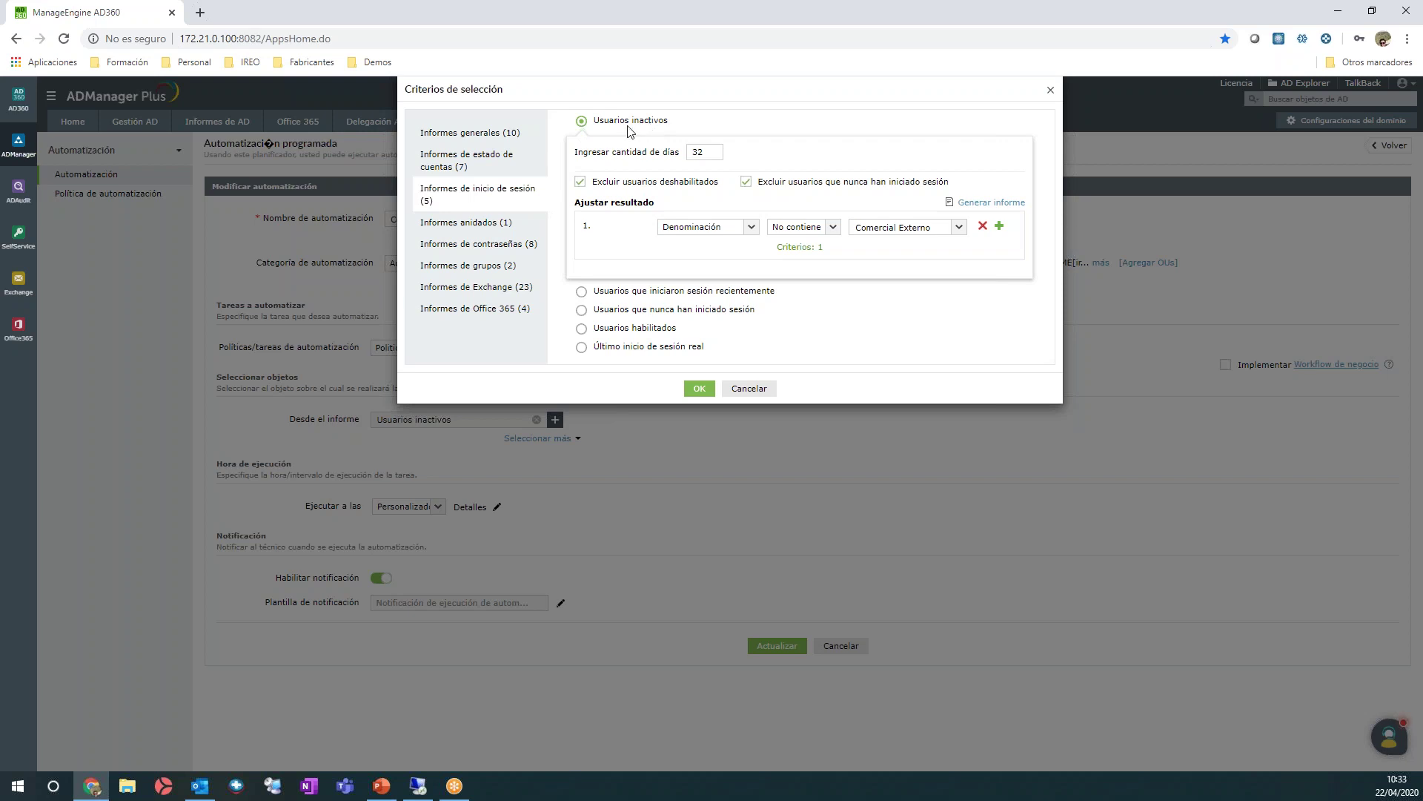
double_click(698, 151)
text(60)
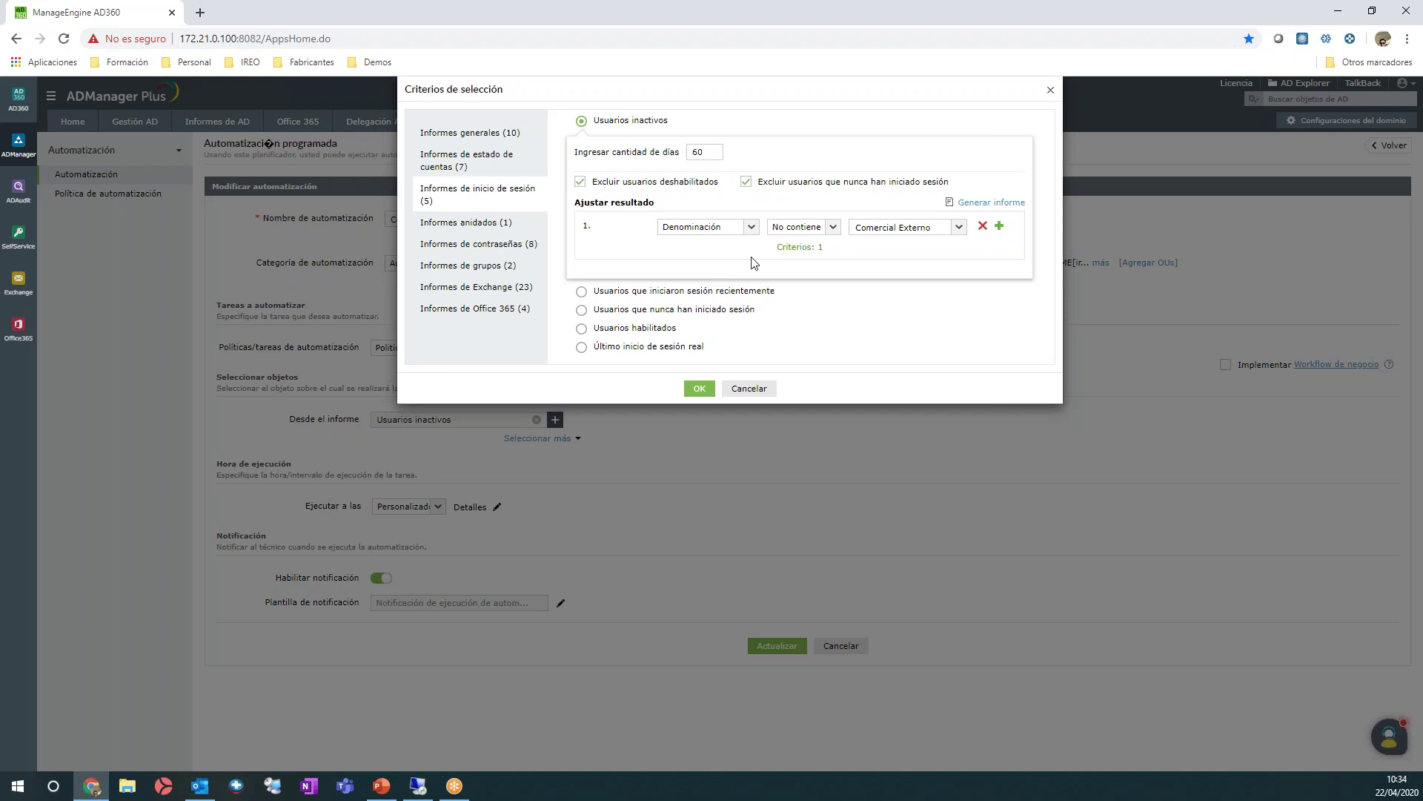
click(743, 230)
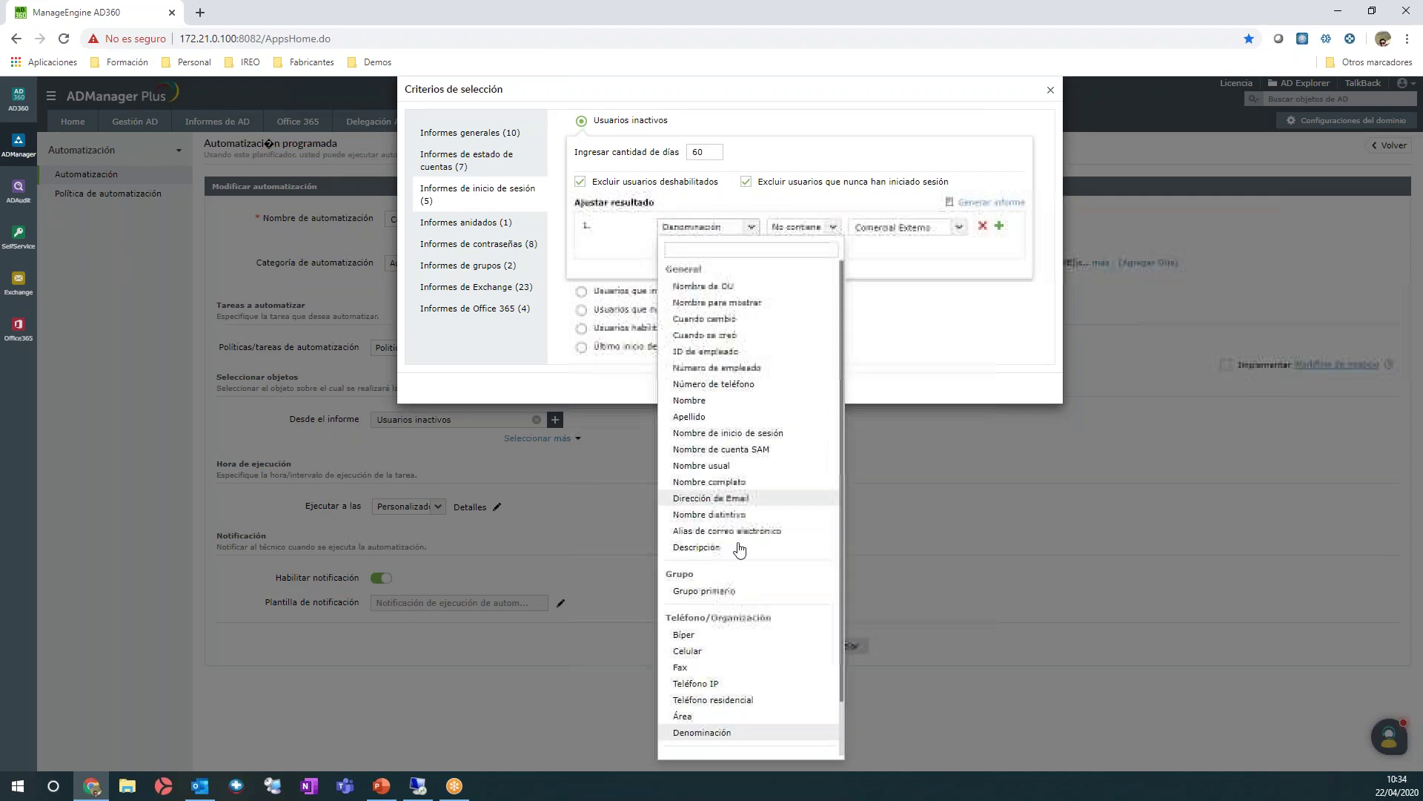
click(742, 288)
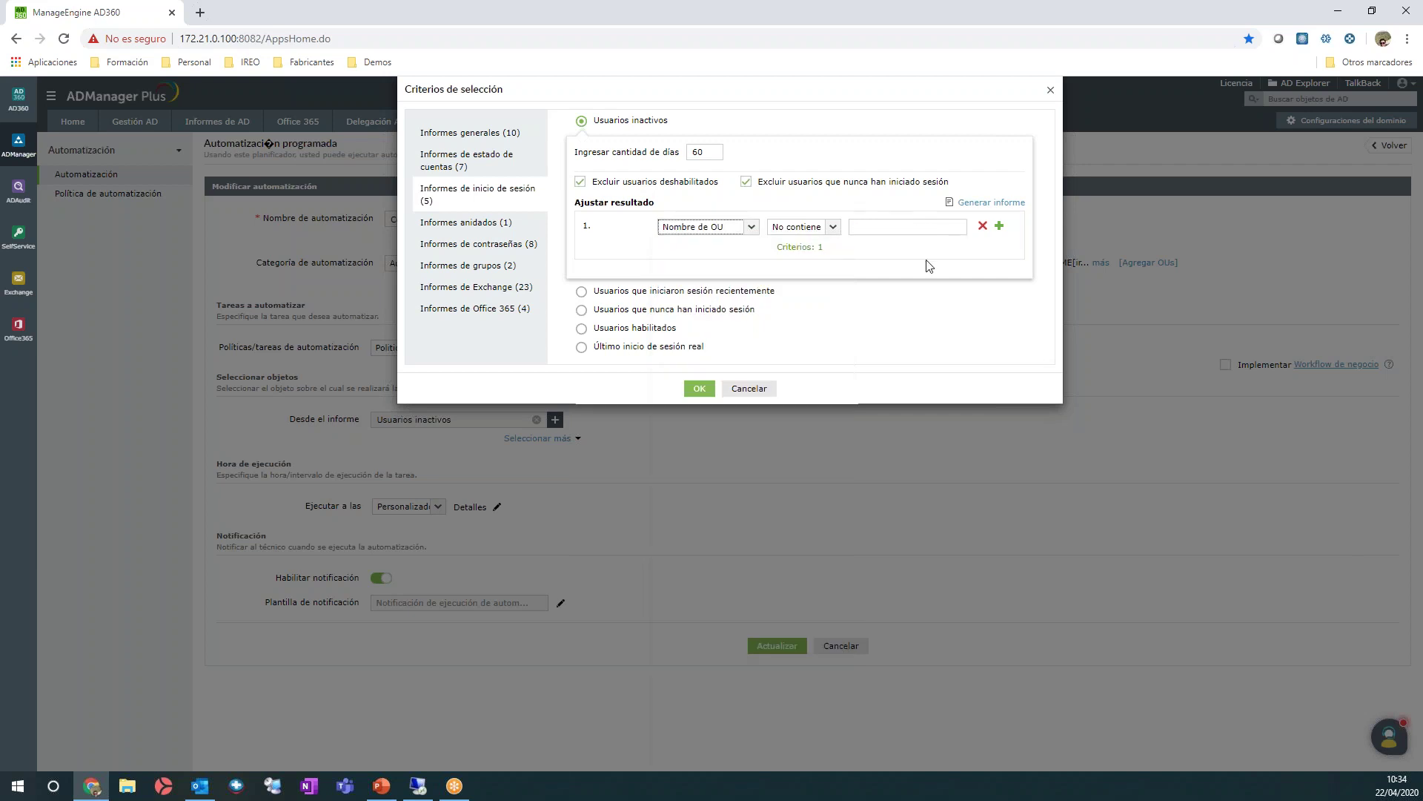
text(servicios)
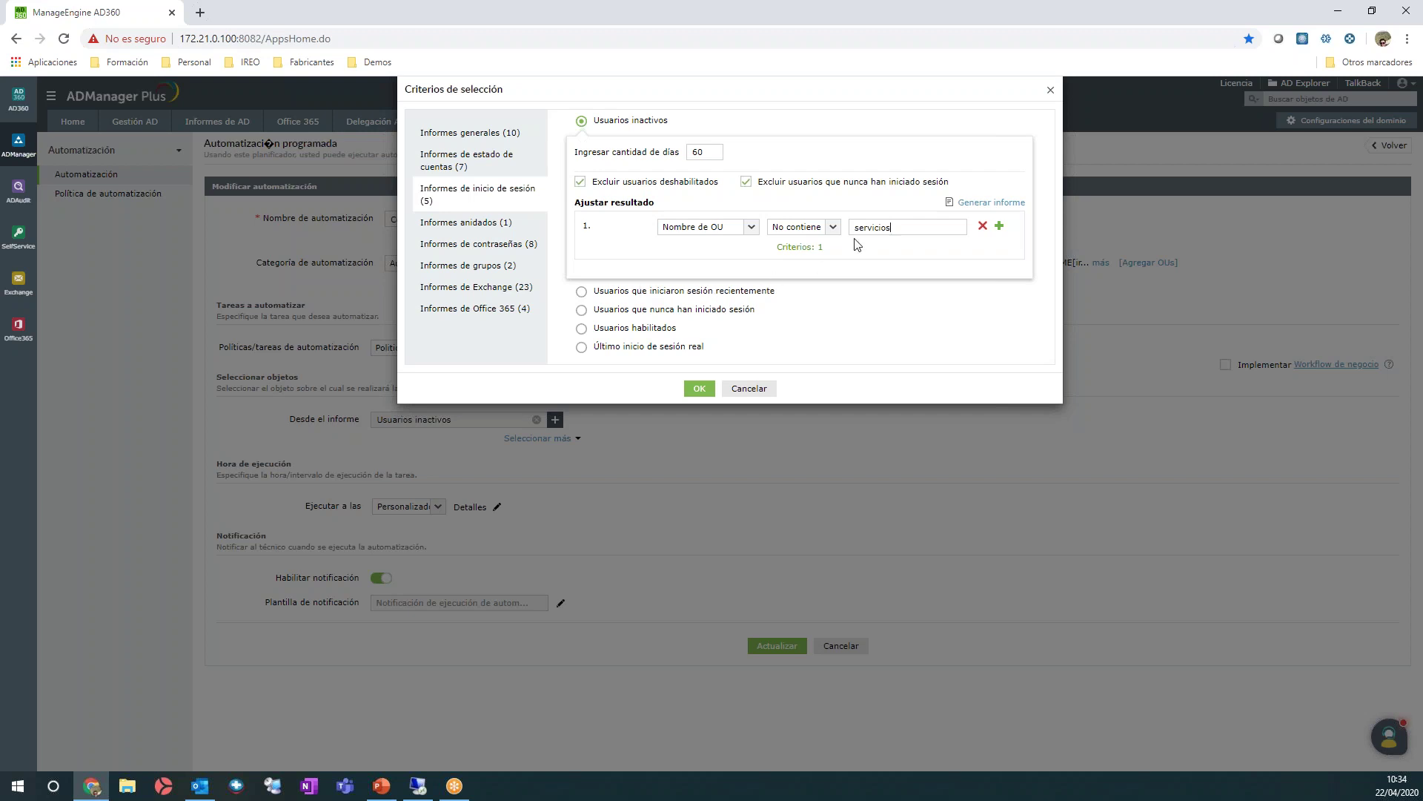
- Generate a preview report of the users matching the criteria, close it and accept the selection criteria
click(992, 202)
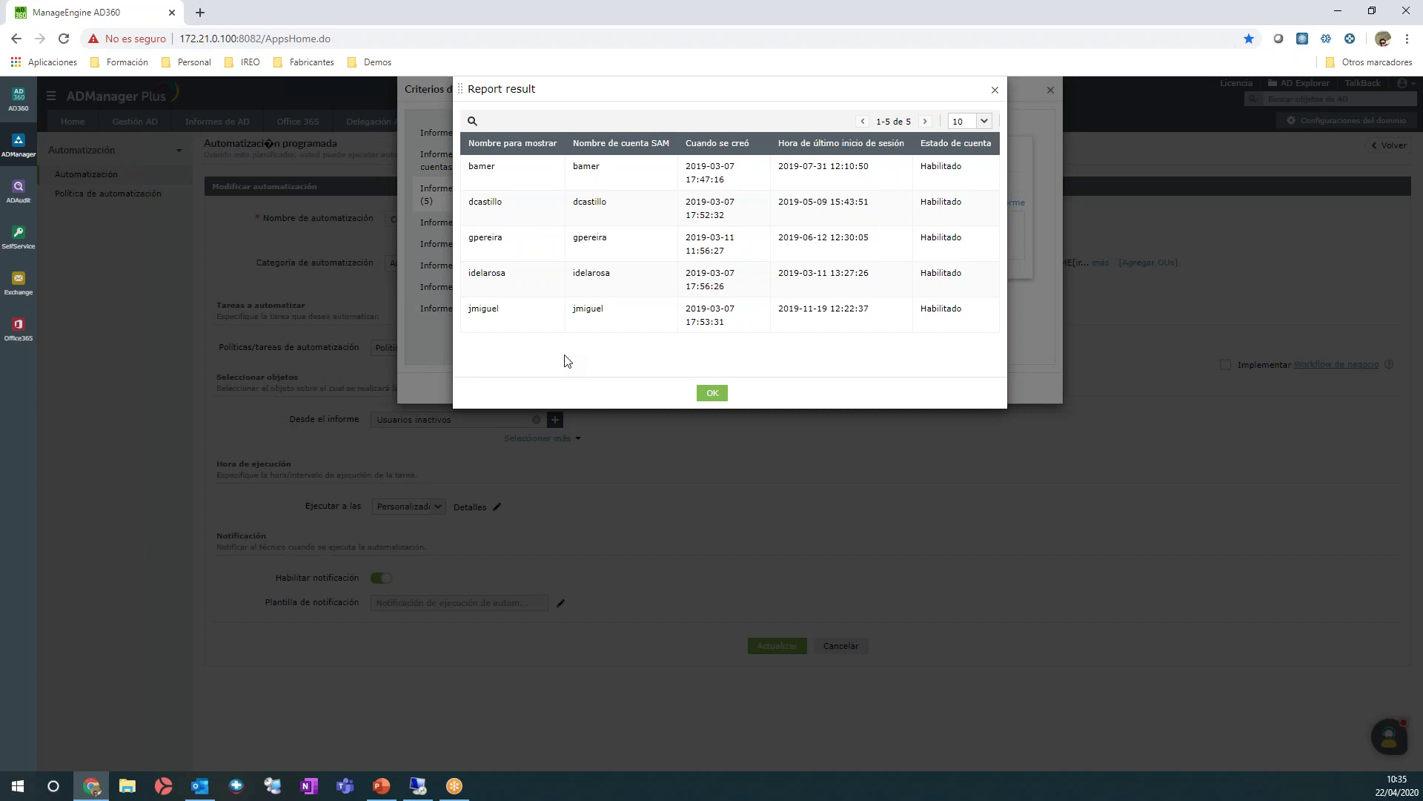
click(712, 393)
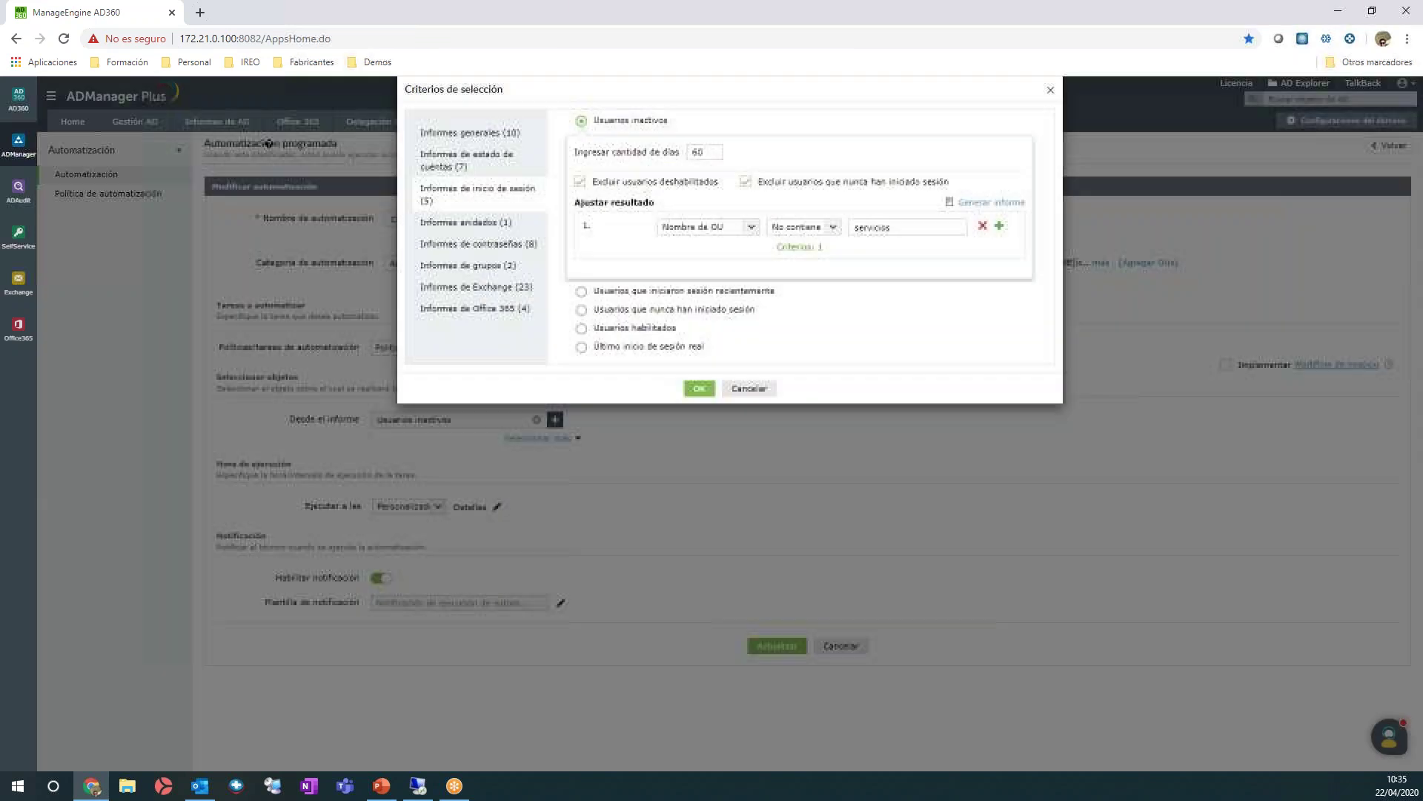
click(702, 391)
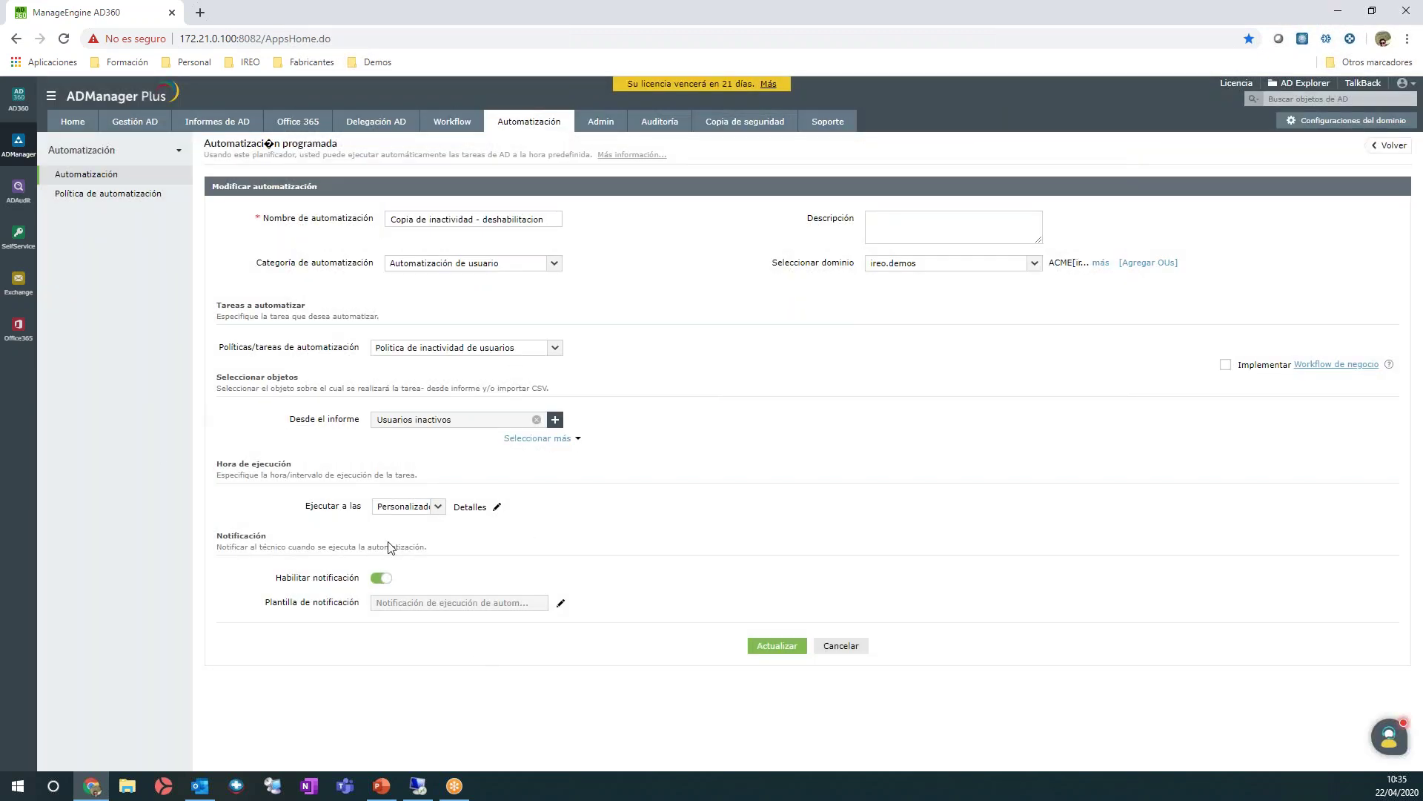
- Examine the automation's execution intervals, its custom schedule frequency options and its email notification template, leaving all of them as they are
click(440, 510)
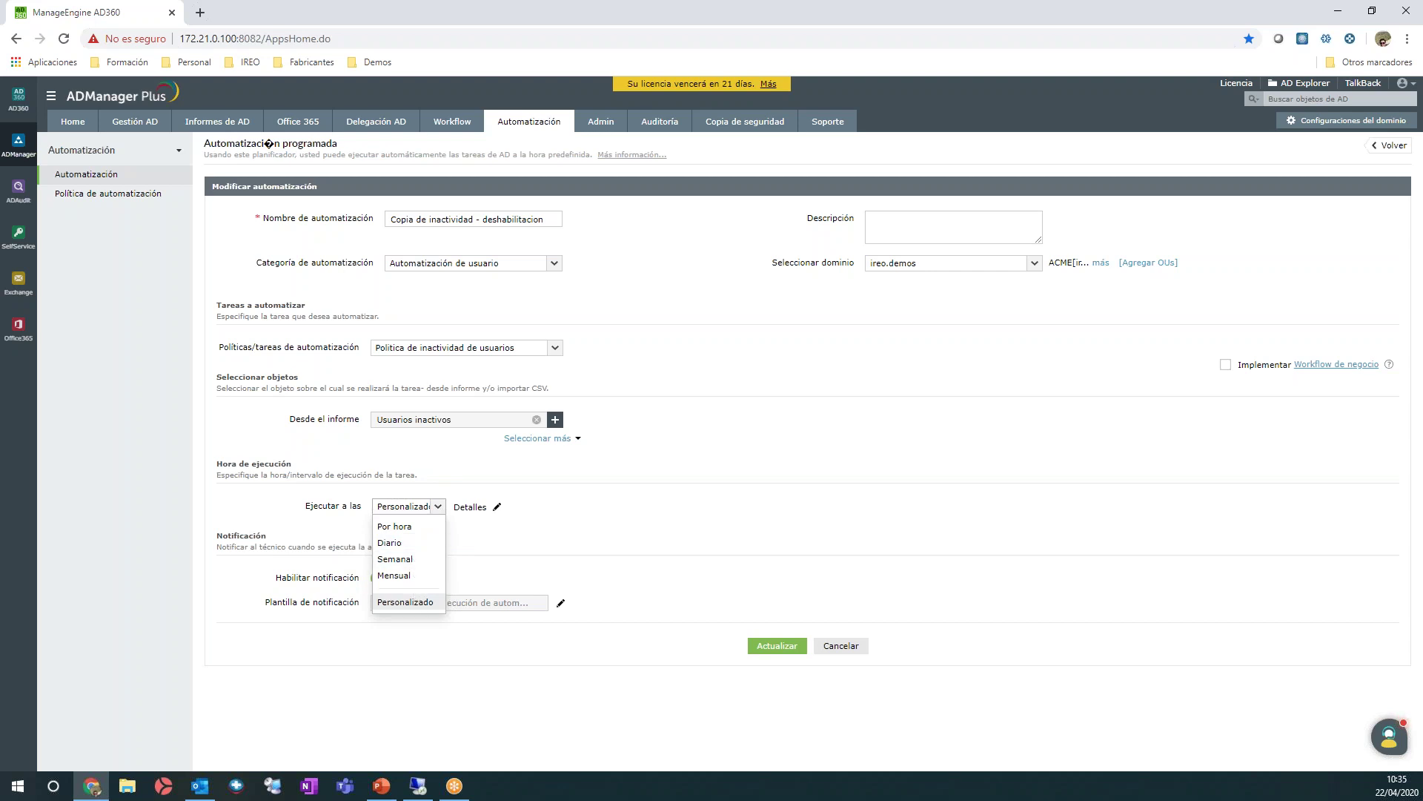
click(406, 601)
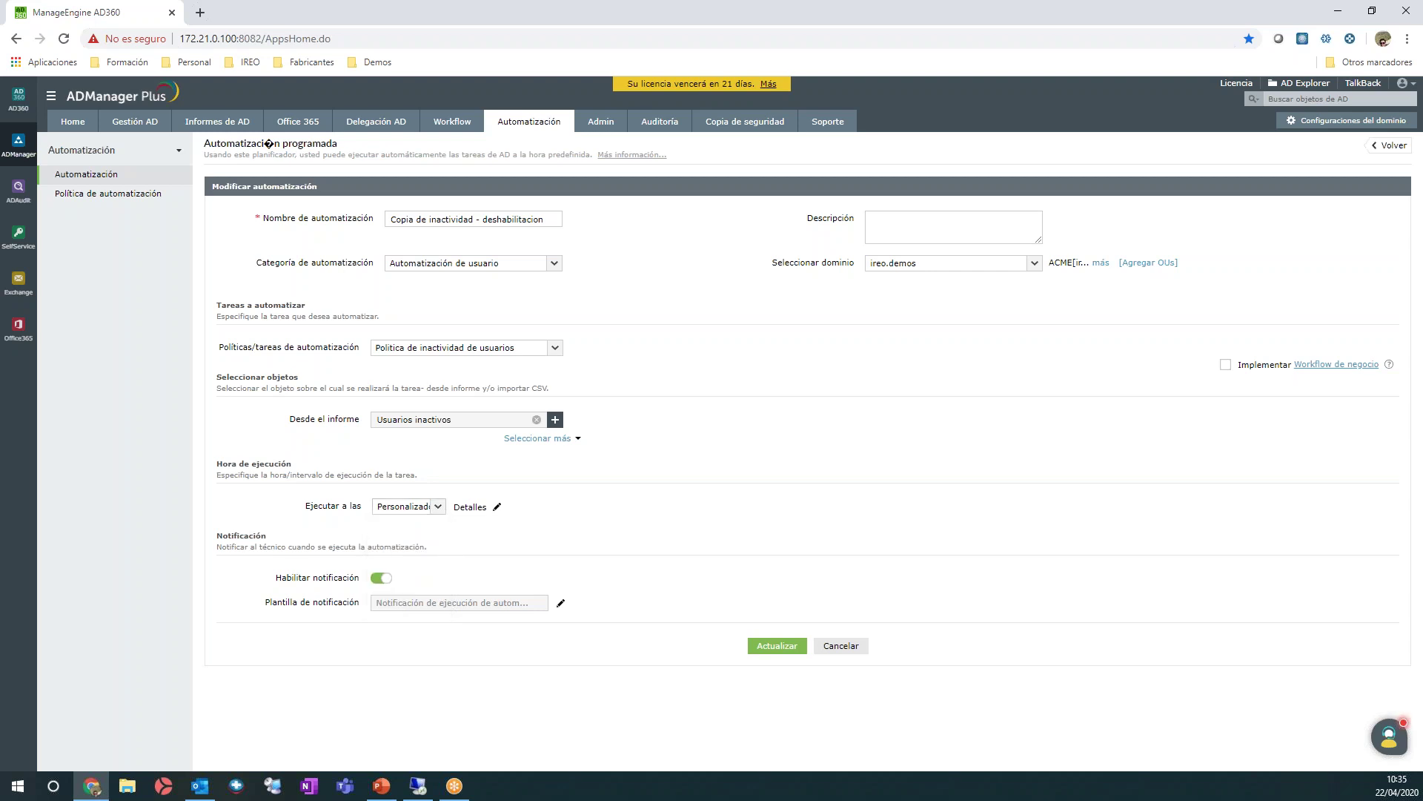
click(498, 507)
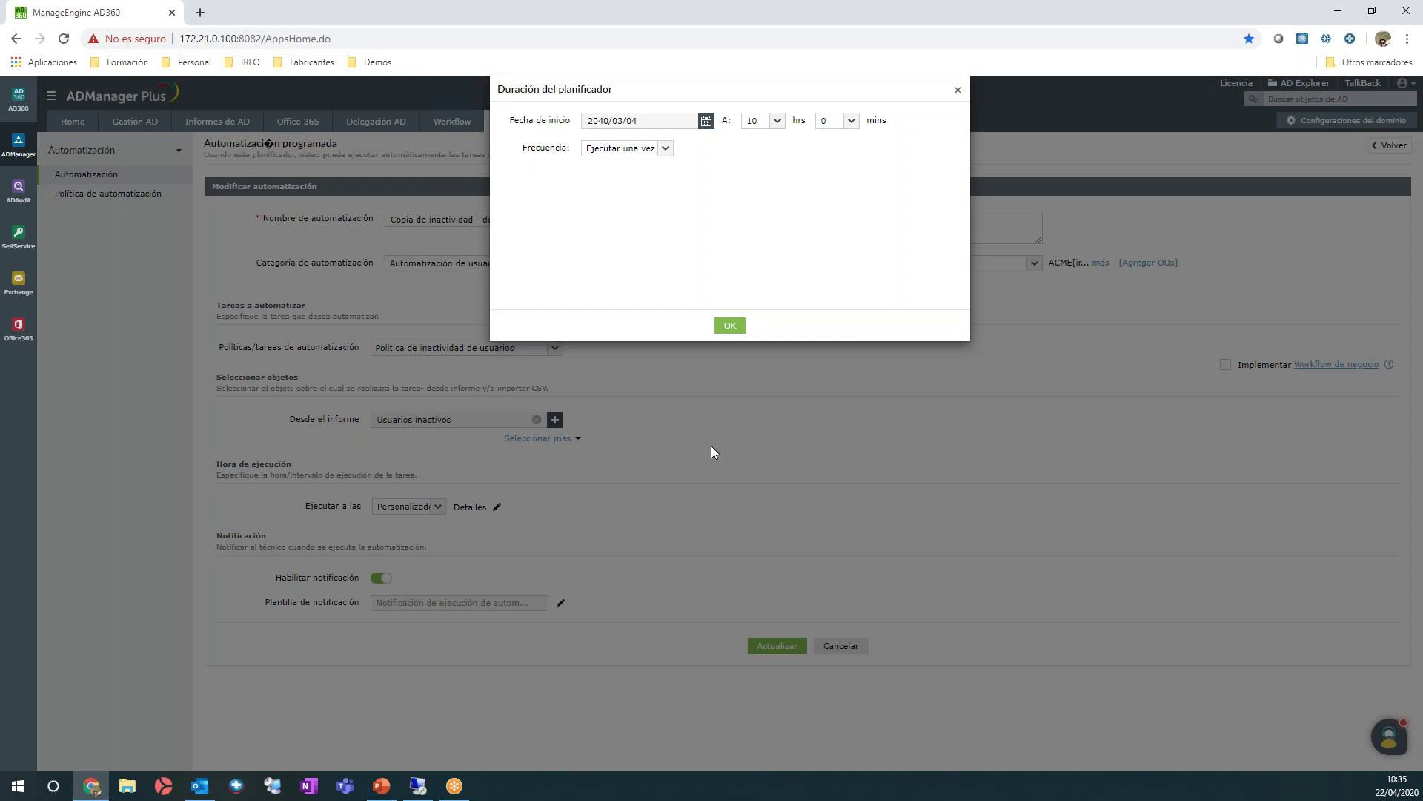
click(666, 148)
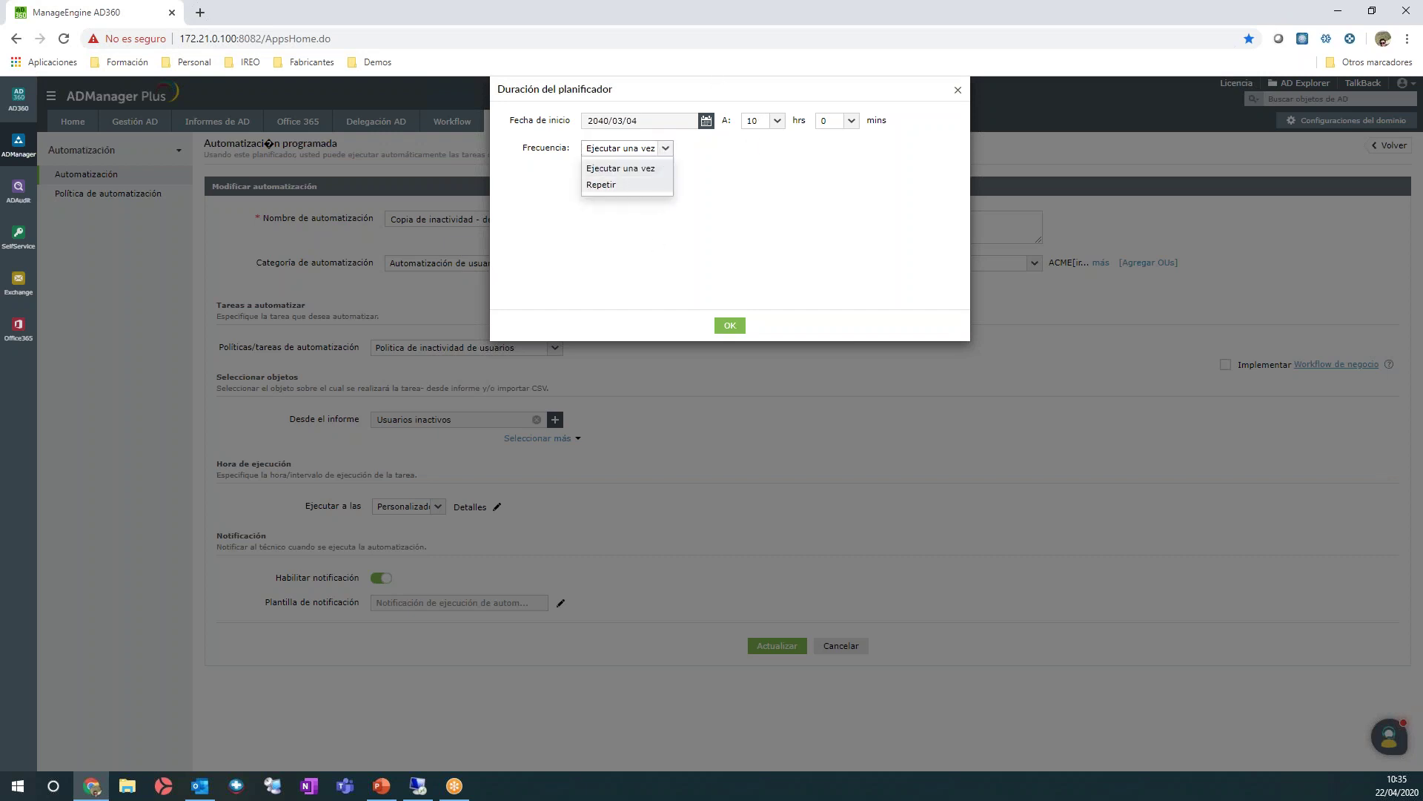
click(780, 284)
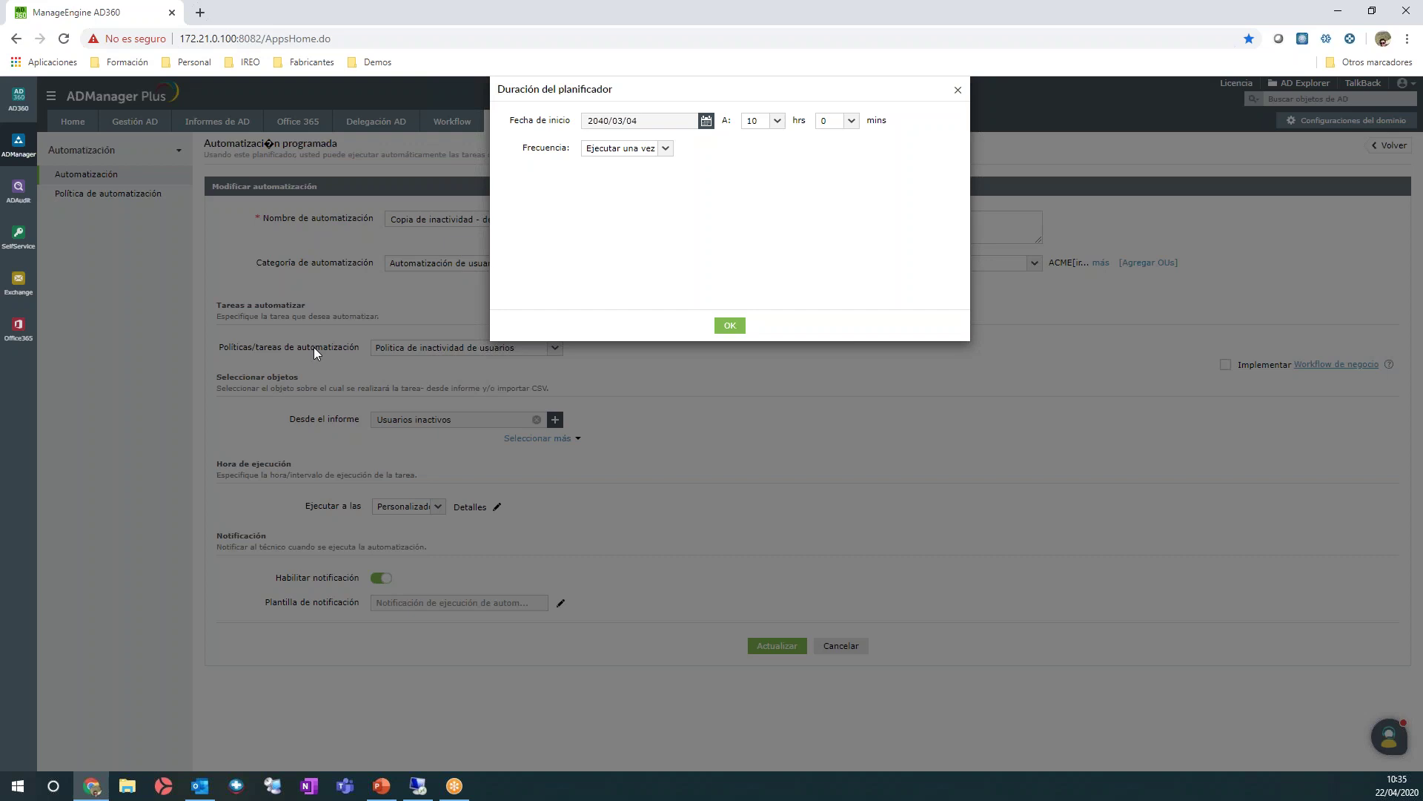
click(958, 89)
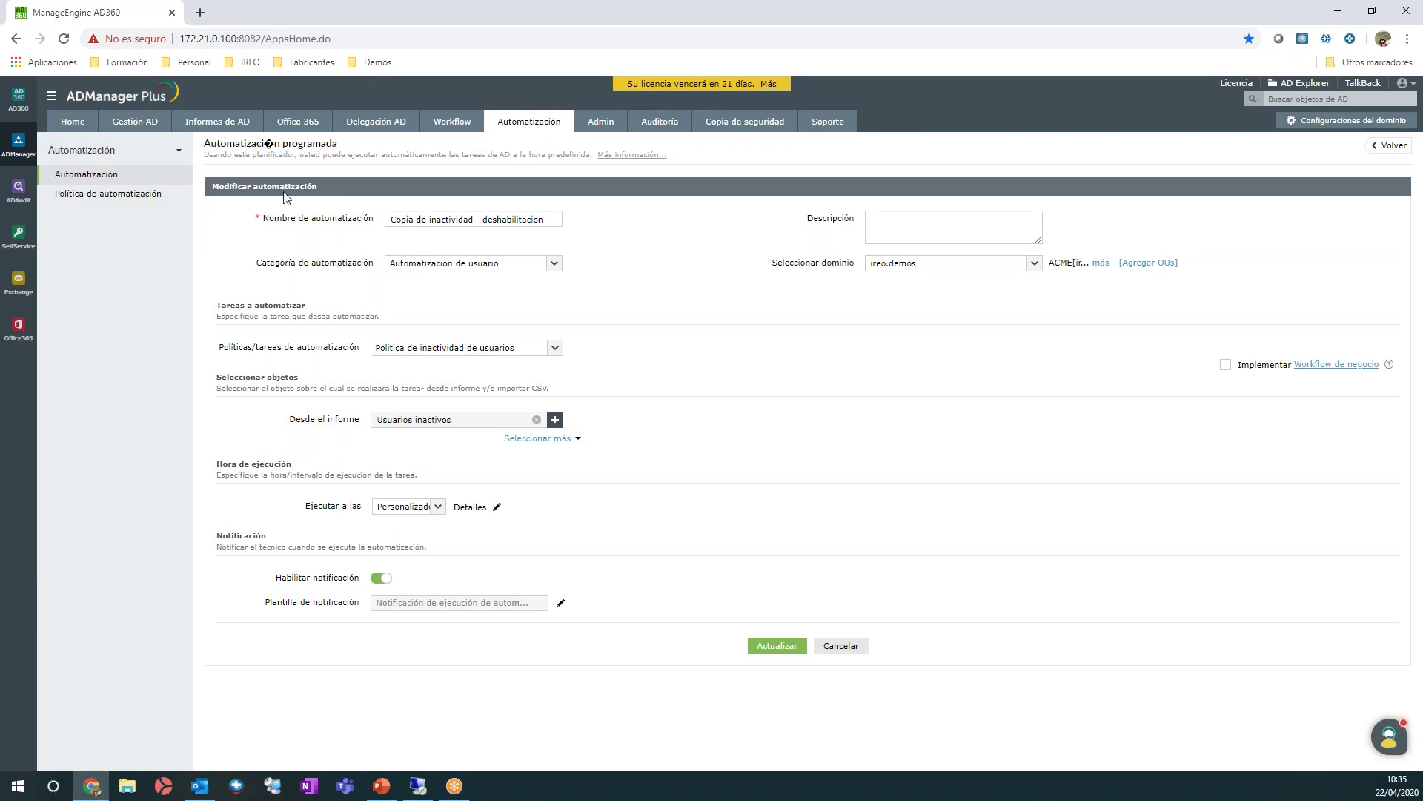
click(561, 603)
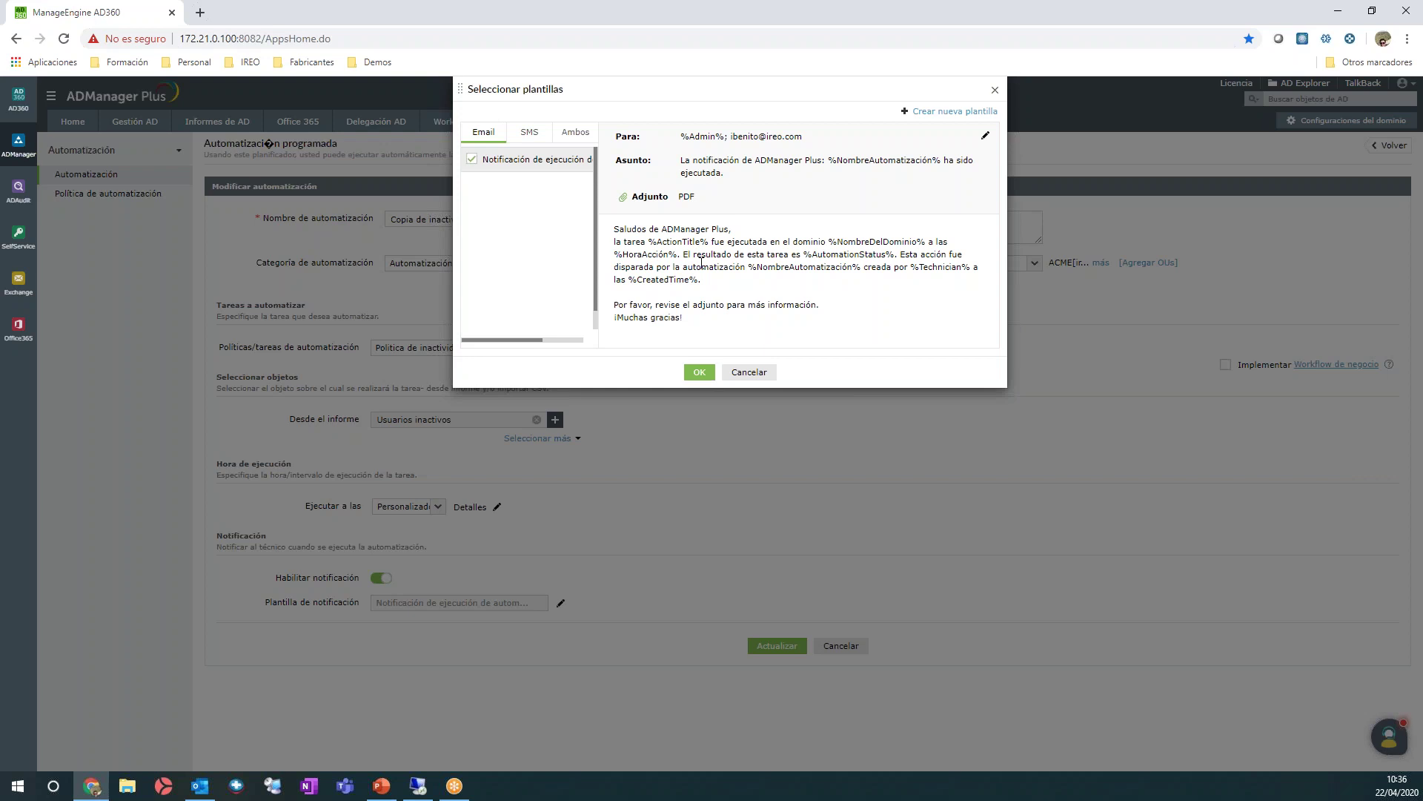
click(748, 373)
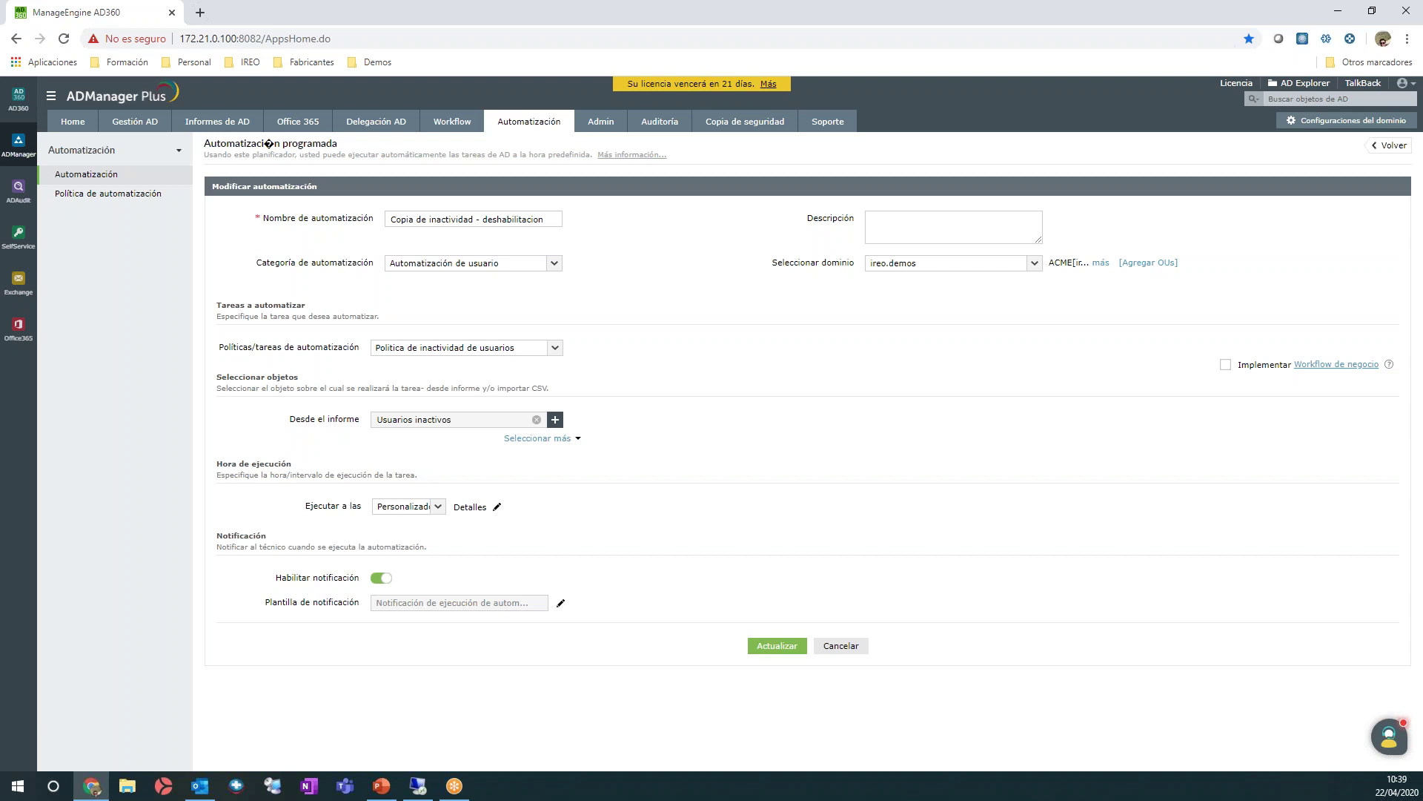
- Switch to the PowerPoint slide show and advance to the slide "Flujos de trabajo, para altas y modificaciones"
key(alt+Tab)
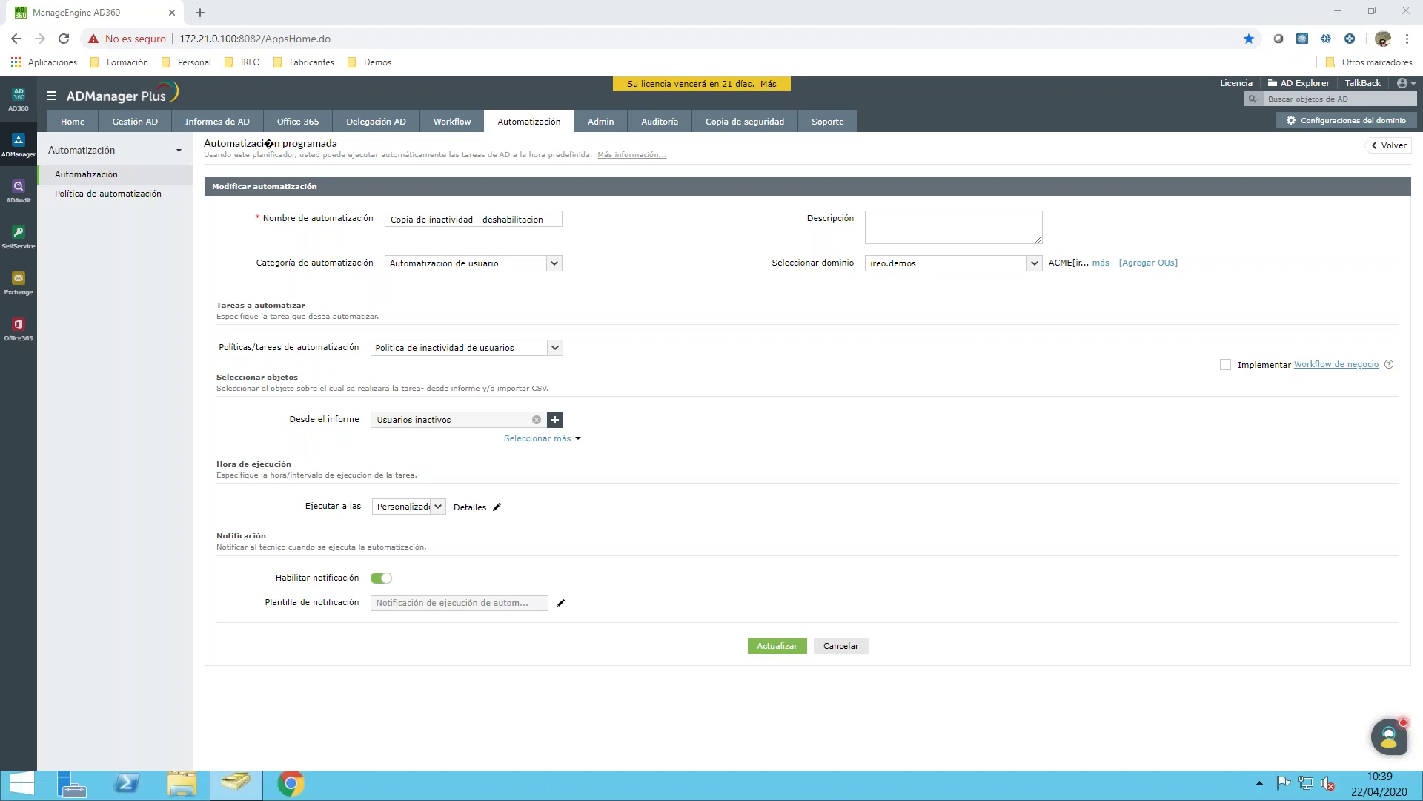
key(Right)
key(Right)
key(Right)
key(Right)
key(Right)
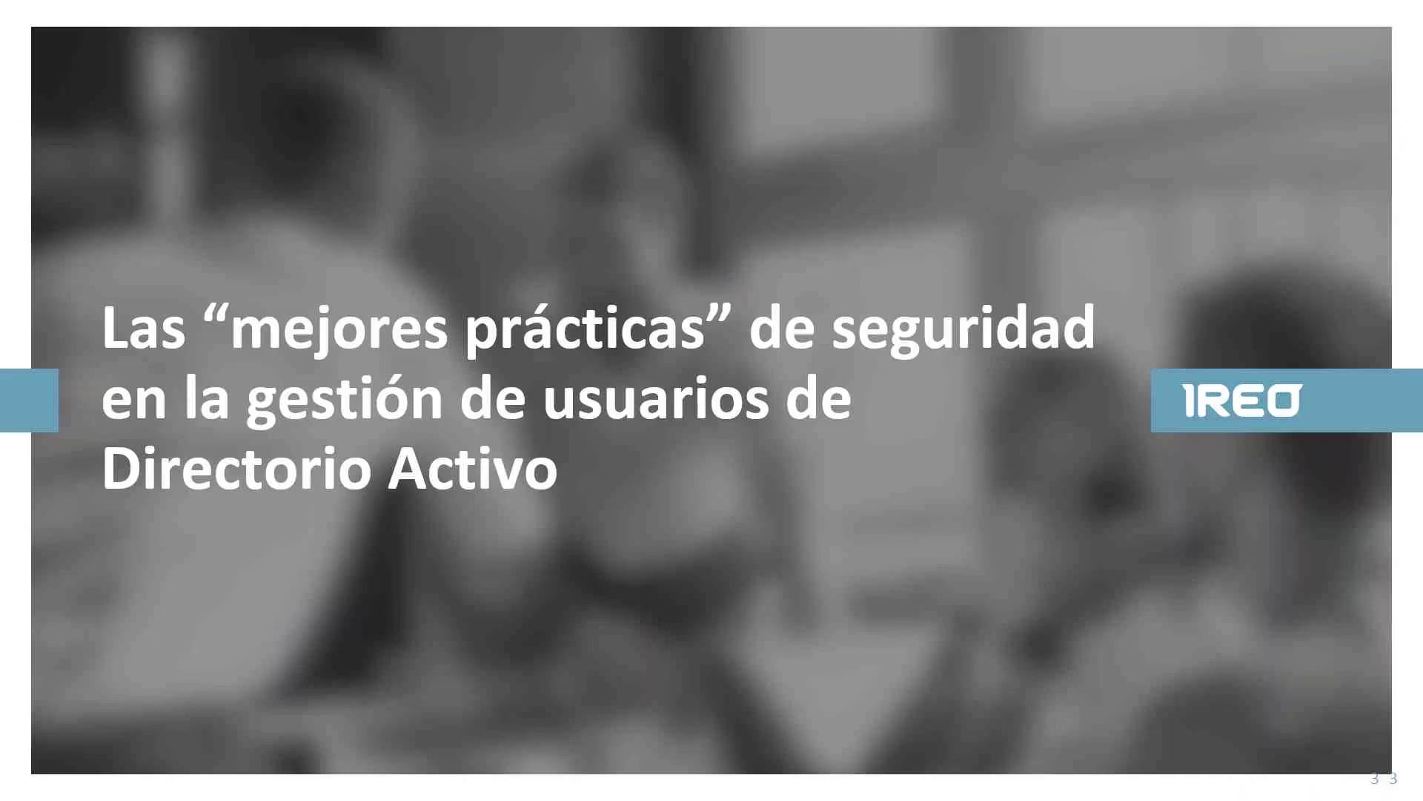
key(Right)
key(Right)
key(Right)
key(Right)
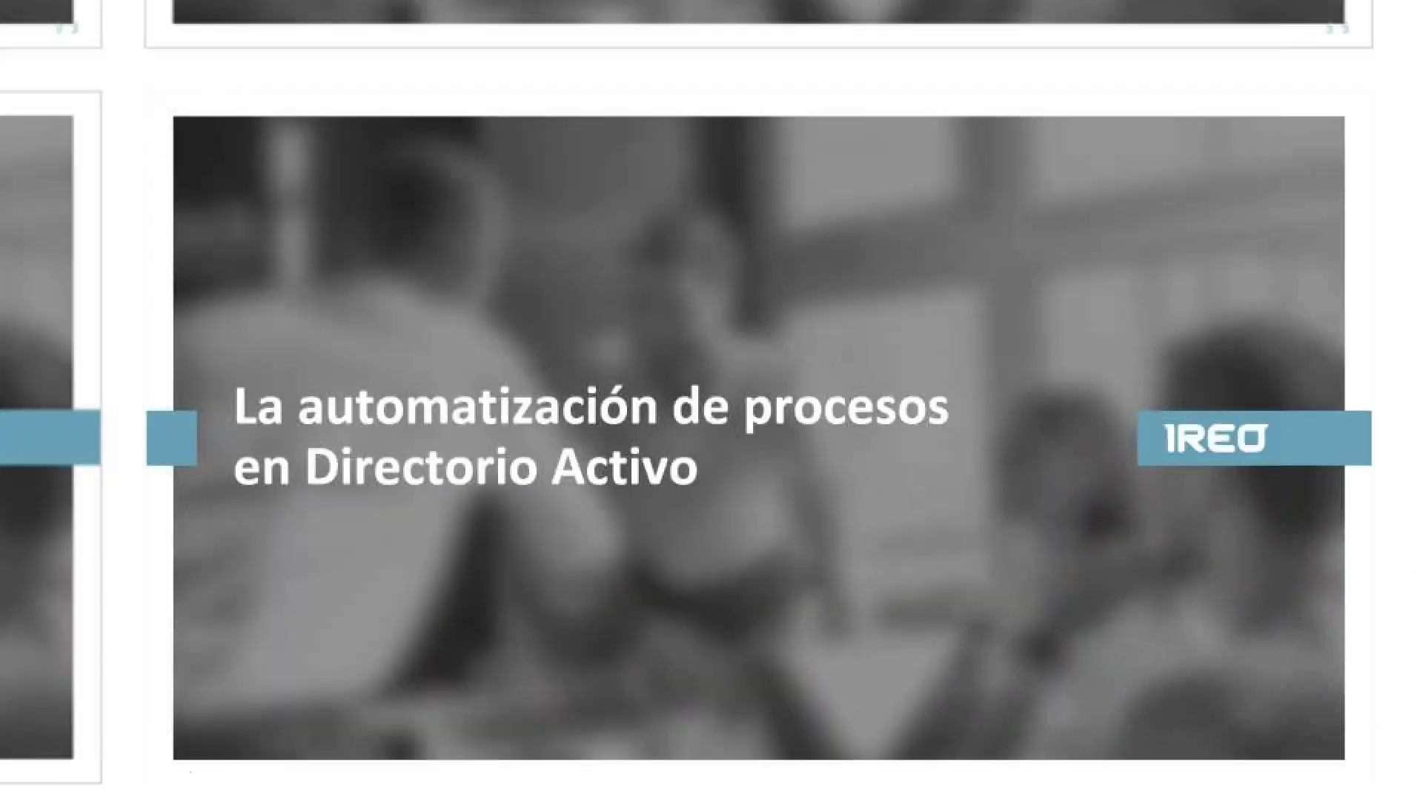
key(Right)
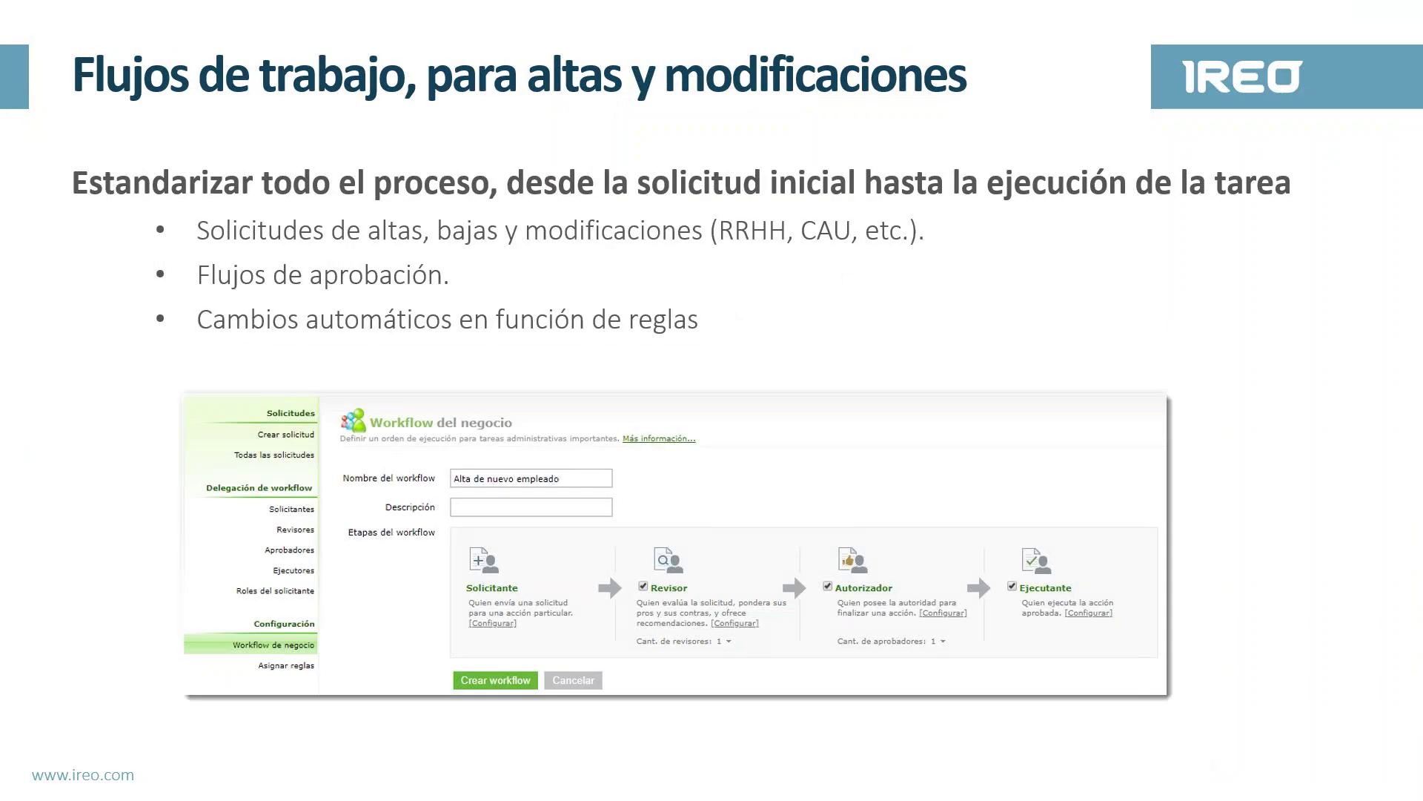